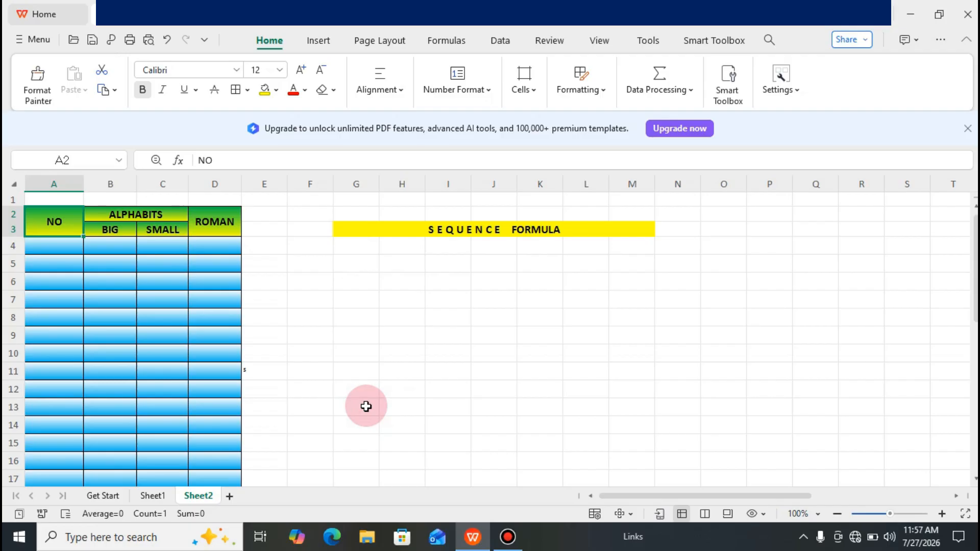
Enter the formula =SEQUENCE(10,,1,1) in cell A4 to number ten rows of the NO column.
key(Up)
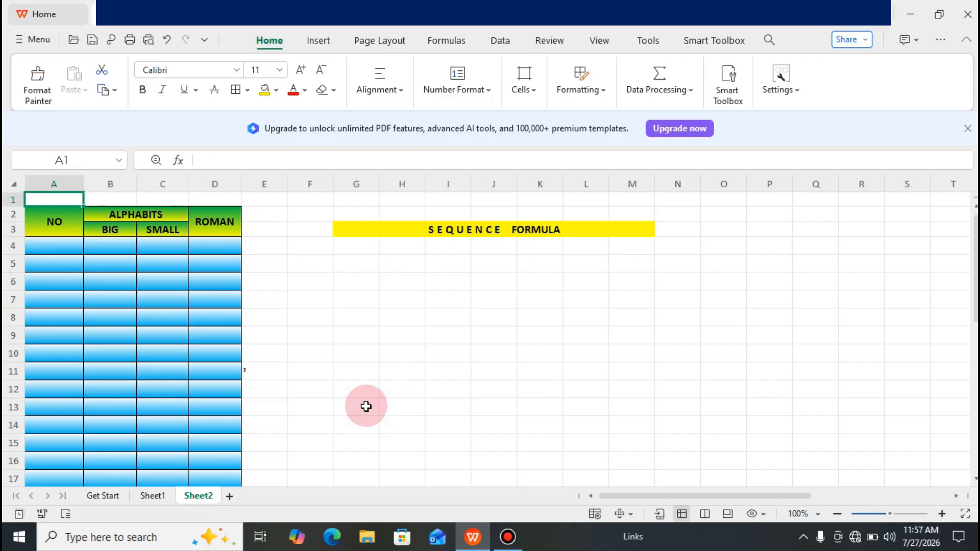
key(Down)
key(Down)
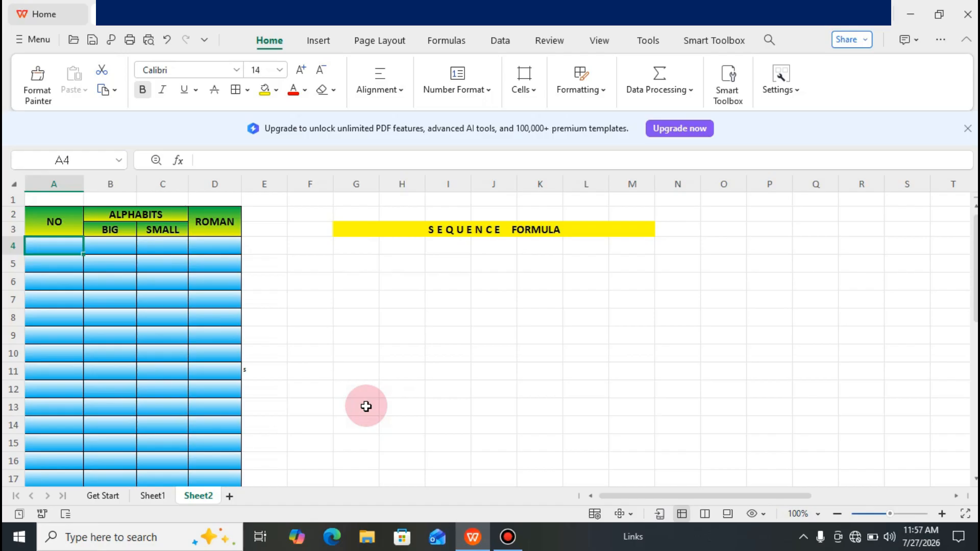
key(Up)
key(Down)
text(=)
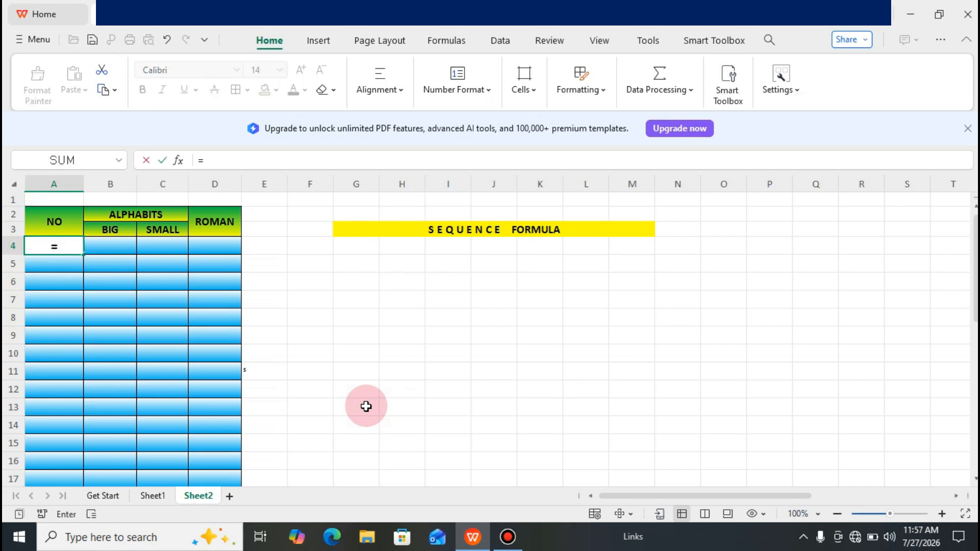
text(SEQ)
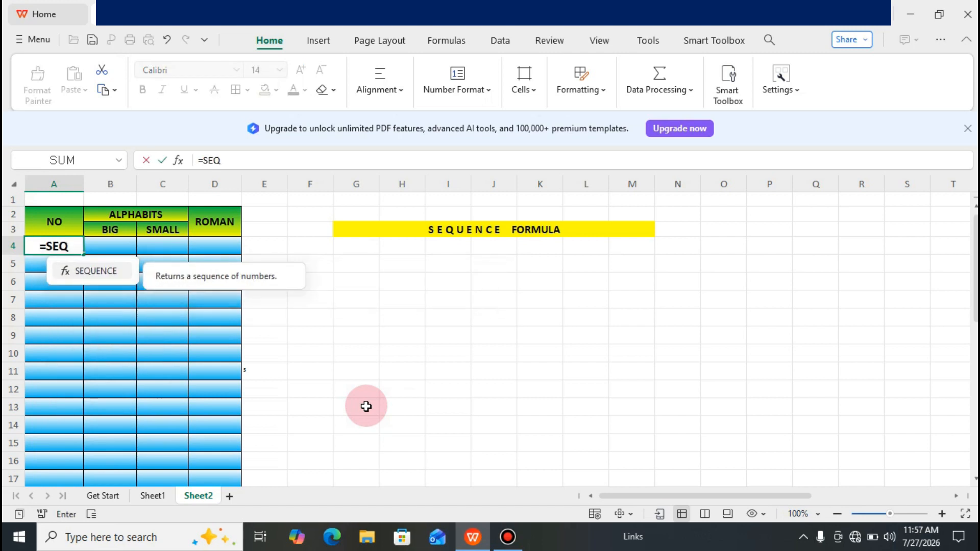
text(UENCE)
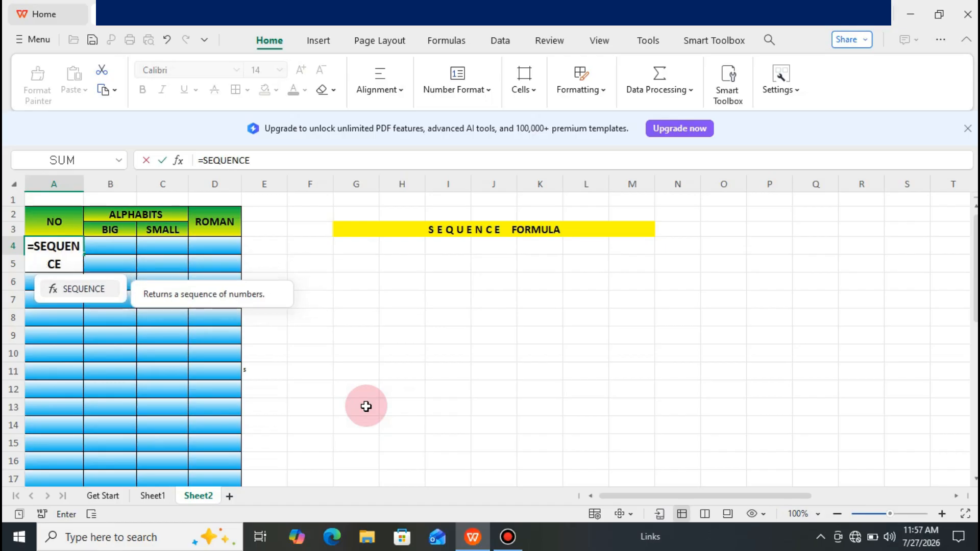
text(()
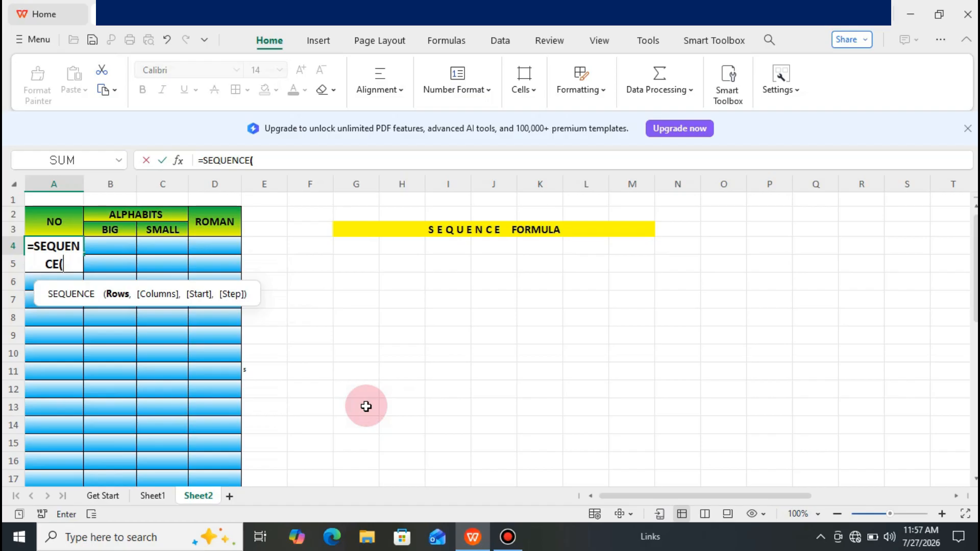
text(10,)
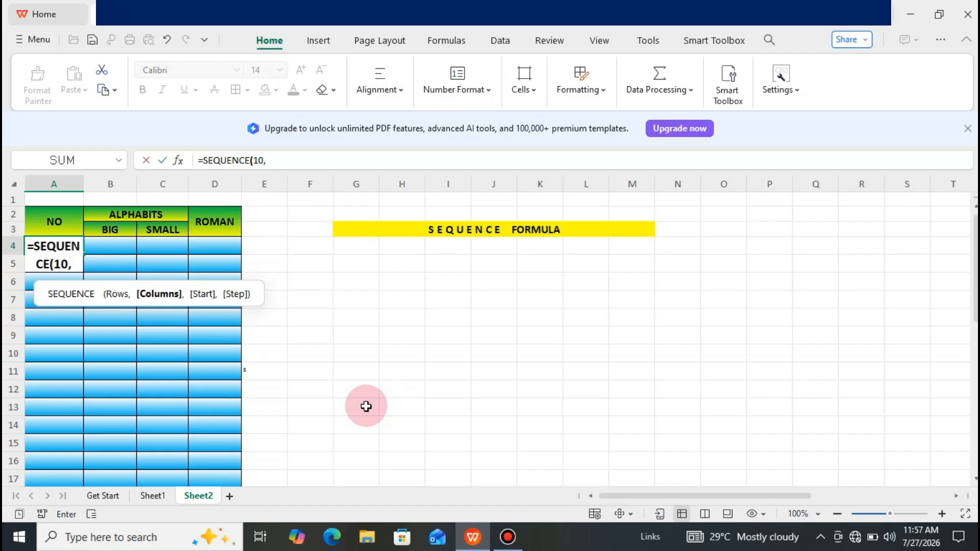
text(,)
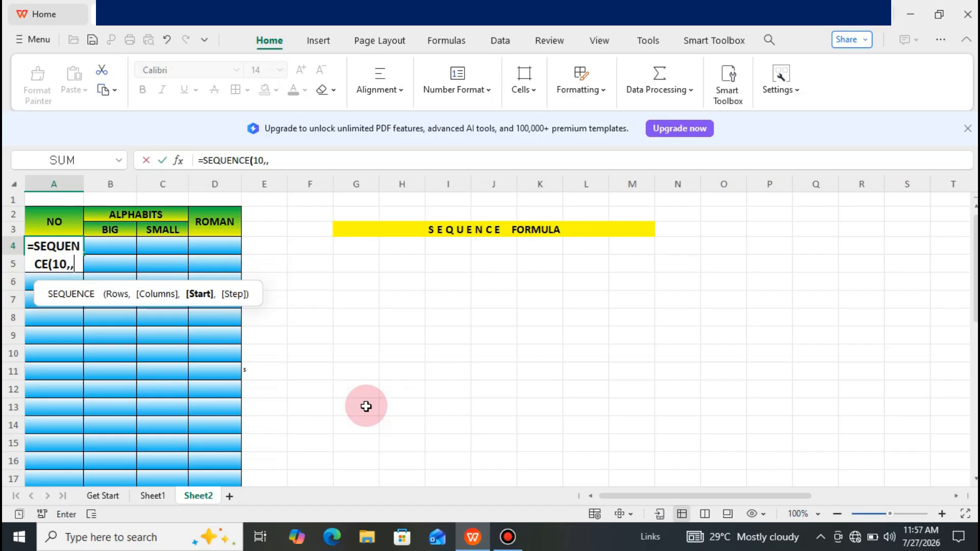
text(1,)
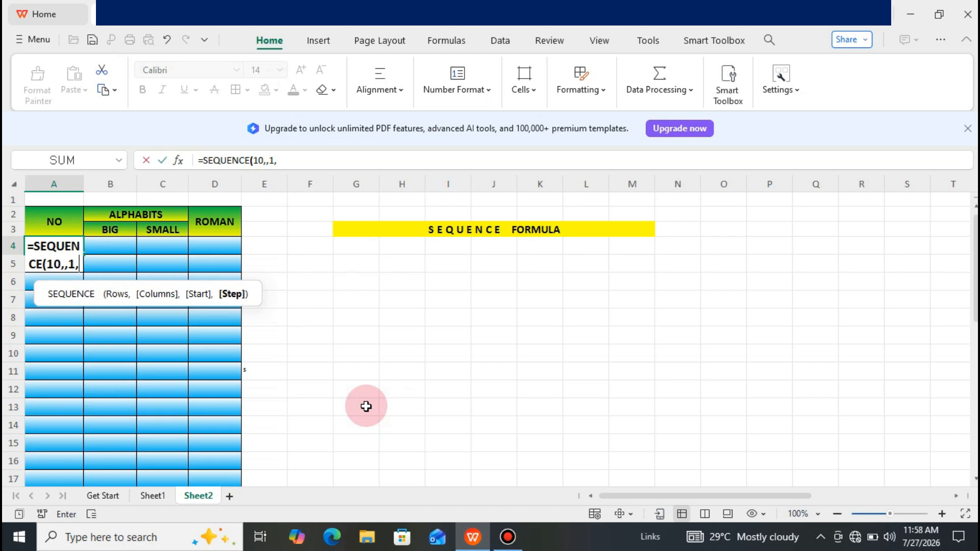
text(1)
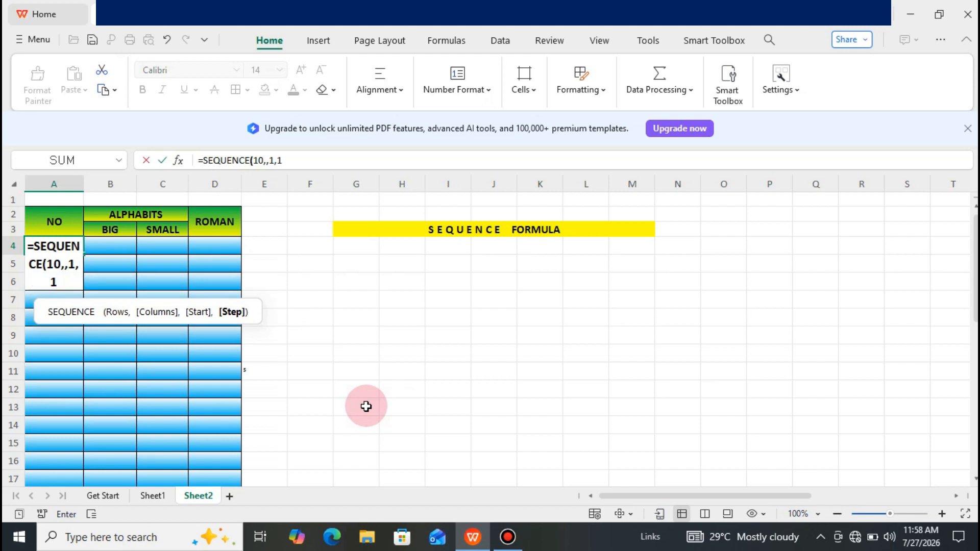
text())
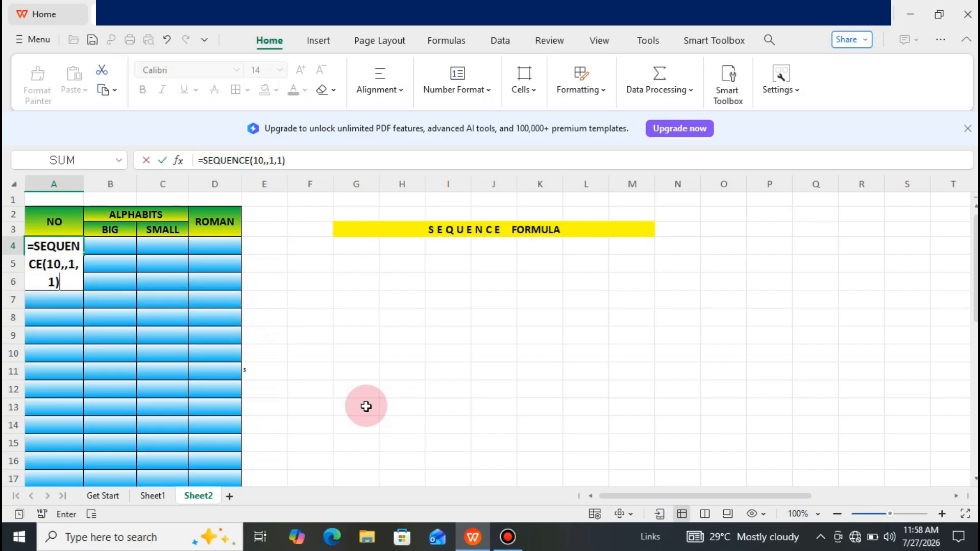
key(Return)
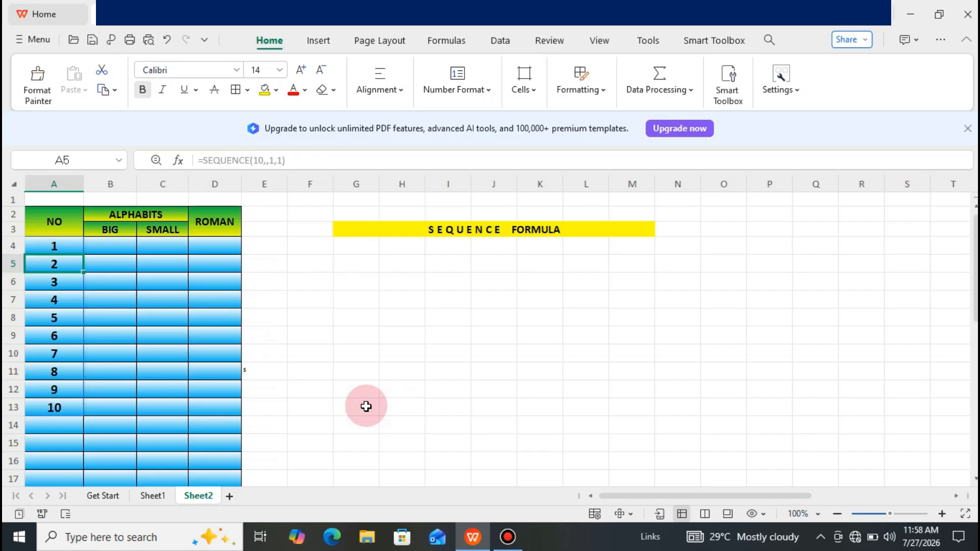
Examine the spilled numbers in the NO column and the formula behind them, ending on A4.
key(Up)
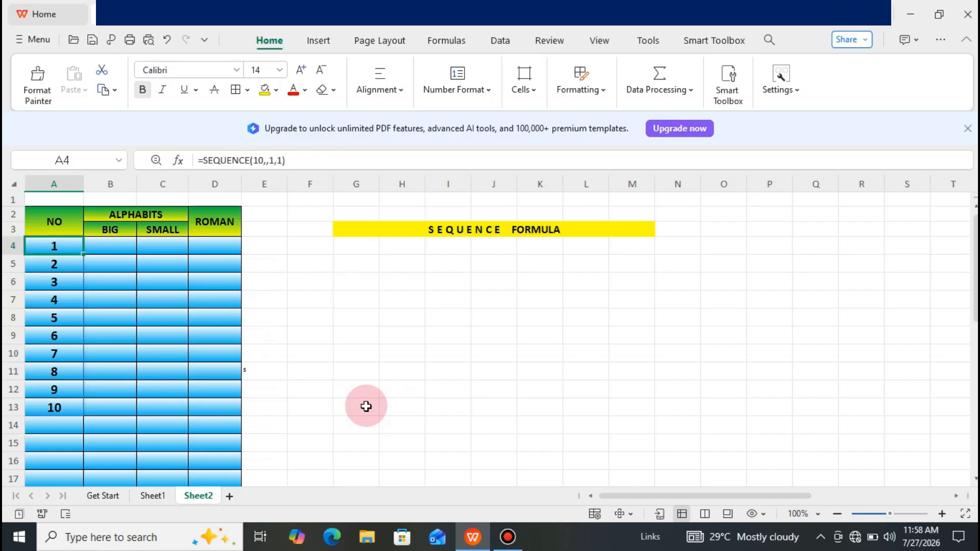
key(Down)
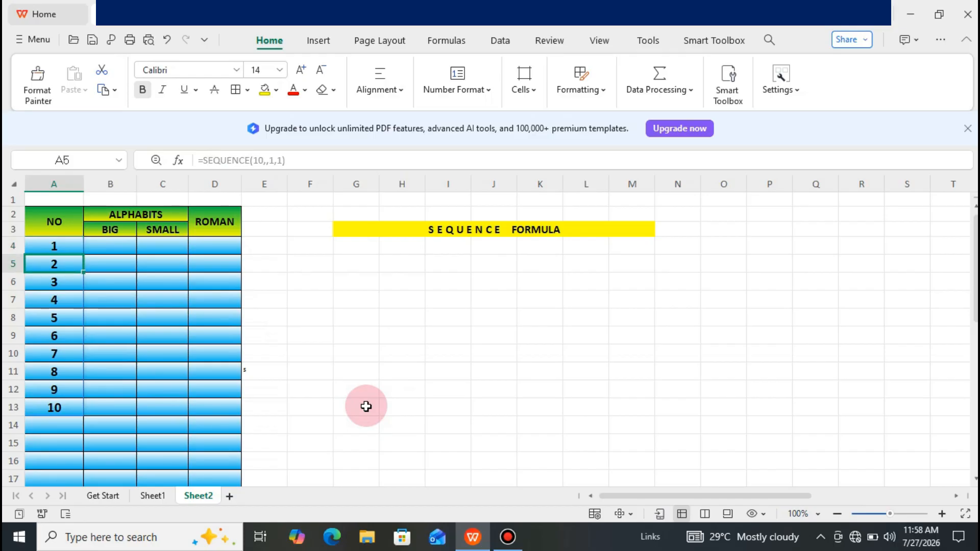
key(Up)
key(Down)
key(Down)
key(Down)
key(Down)
key(Down)
key(Down)
key(Down)
key(Down)
key(Down)
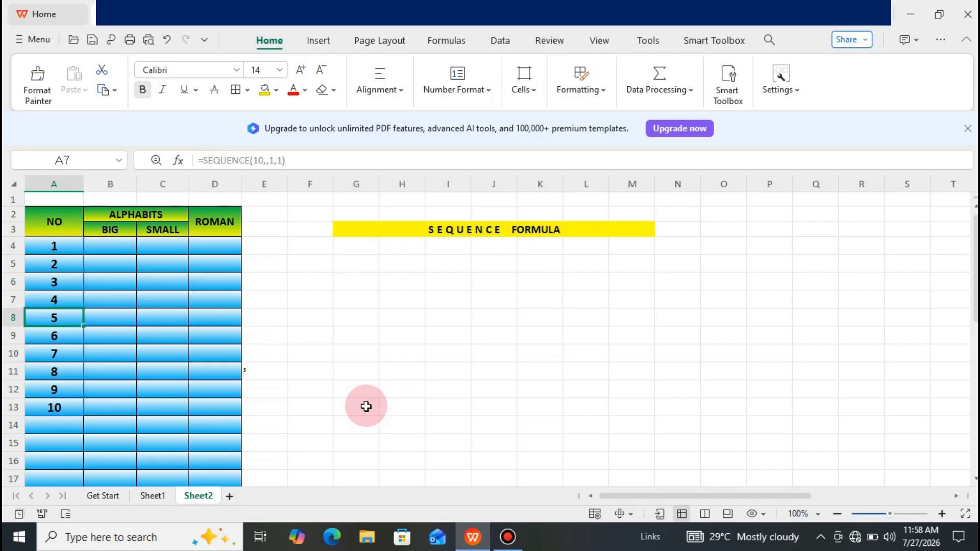
key(Up)
key(Up)
key(Up)
key(Up)
key(Up)
key(Up)
key(Up)
key(Up)
key(Up)
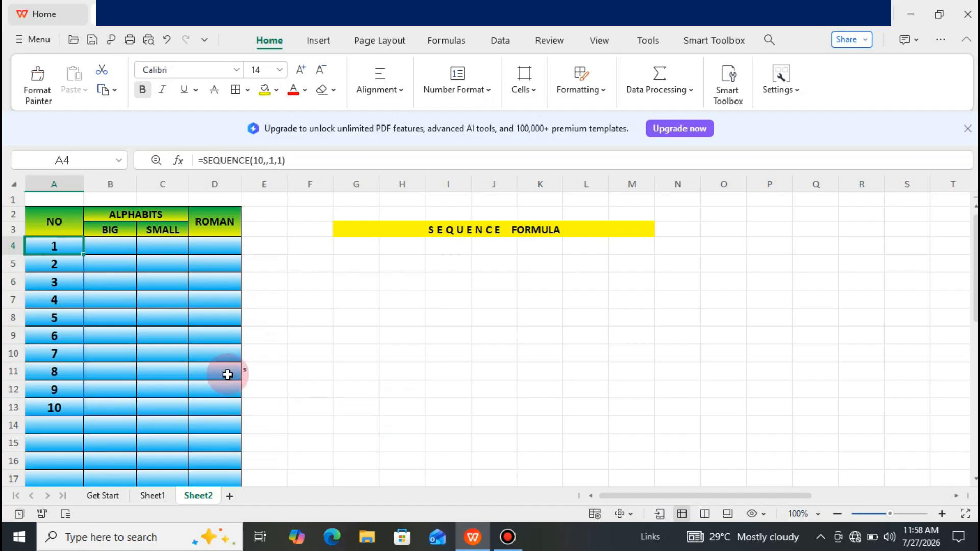
Replace the formula in A4 with the shorter =SEQUENCE(10).
text(SE)
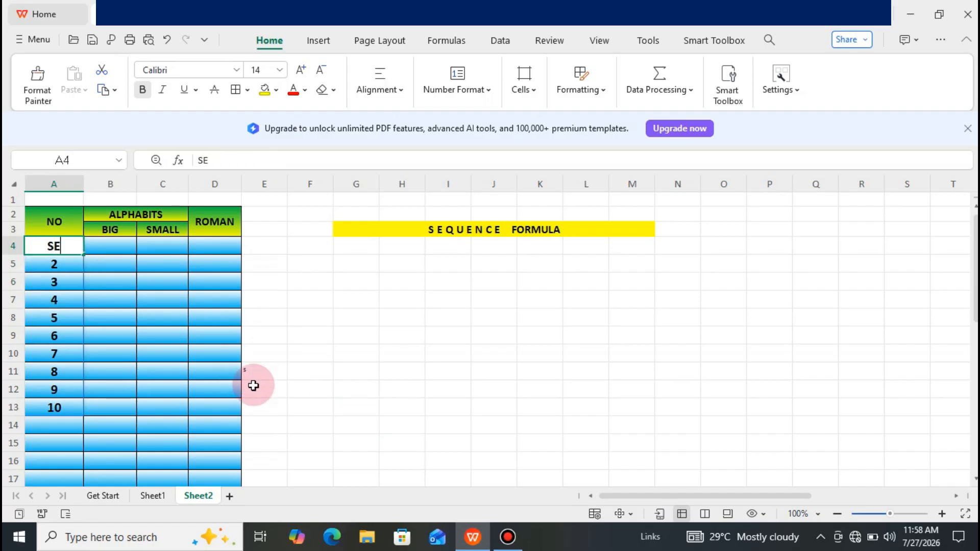
key(BackSpace)
key(BackSpace)
text(=SEQUENCE)
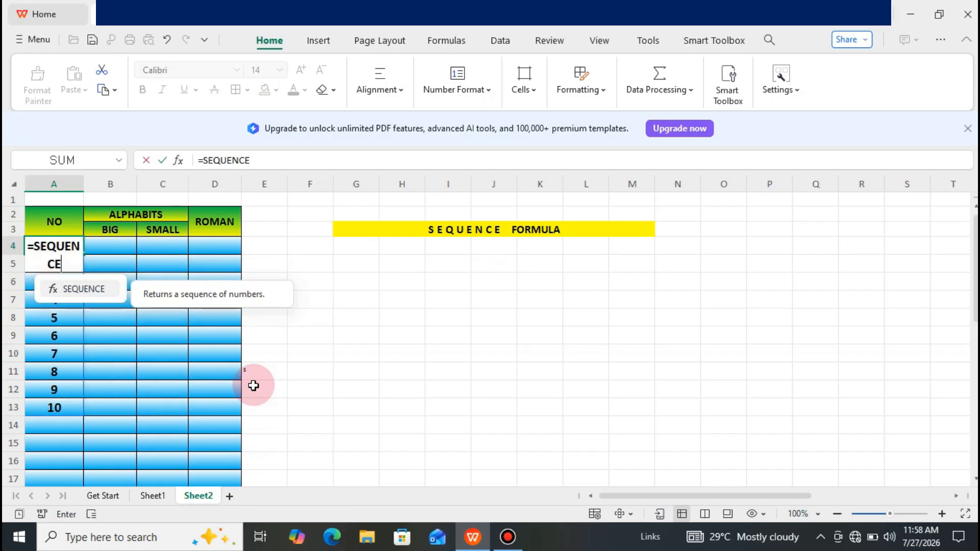
text((1)
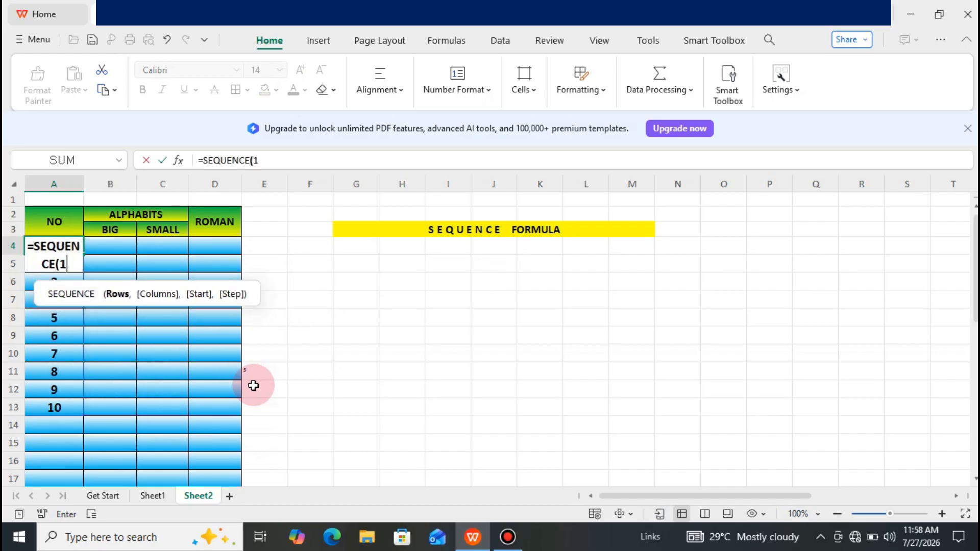
text(0))
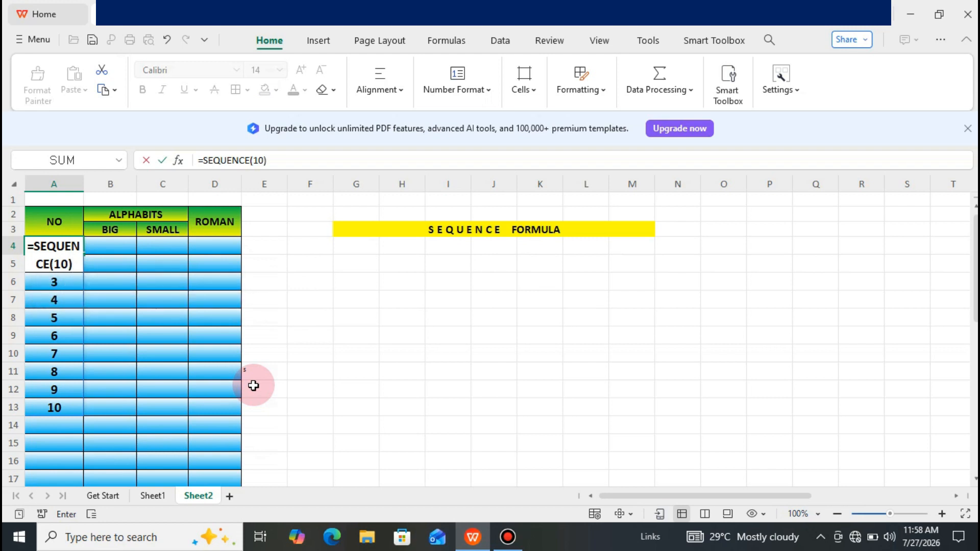
key(Return)
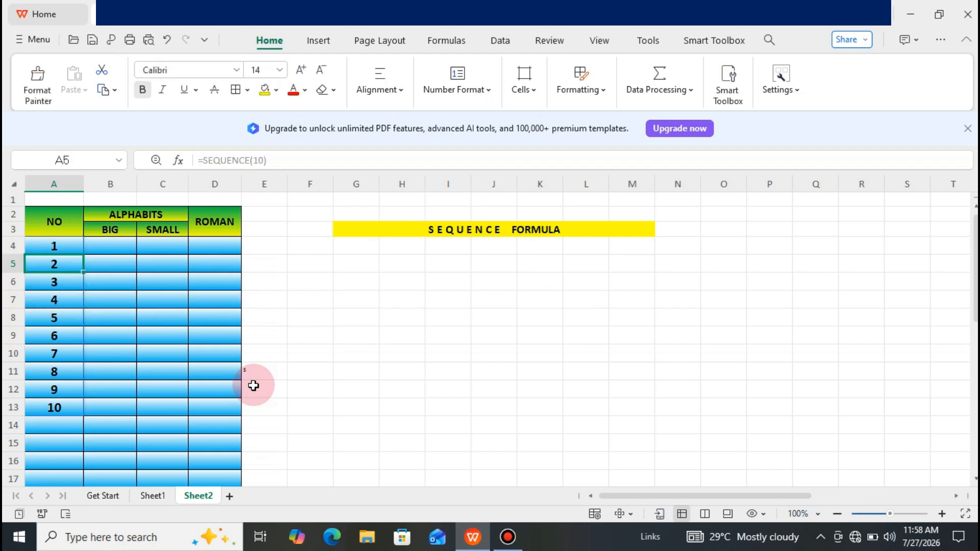
Replace the formula in A4 with =SEQUENCE(15) to number fifteen rows of the NO column.
key(Up)
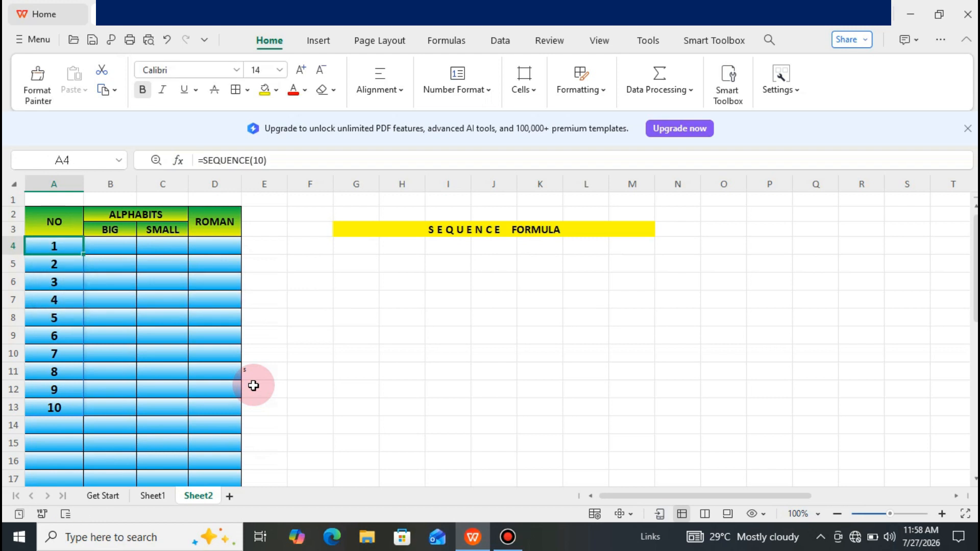
text(=SE)
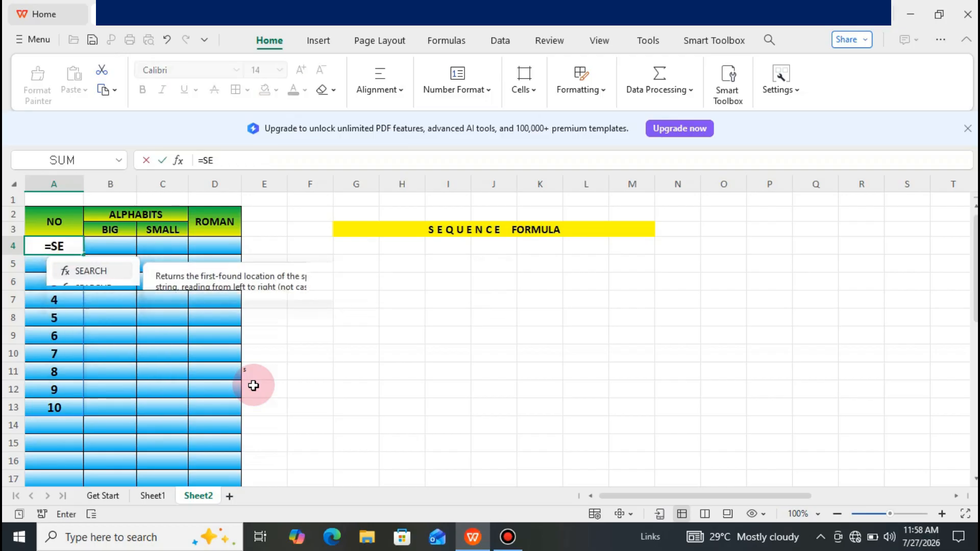
text(QUENCE()
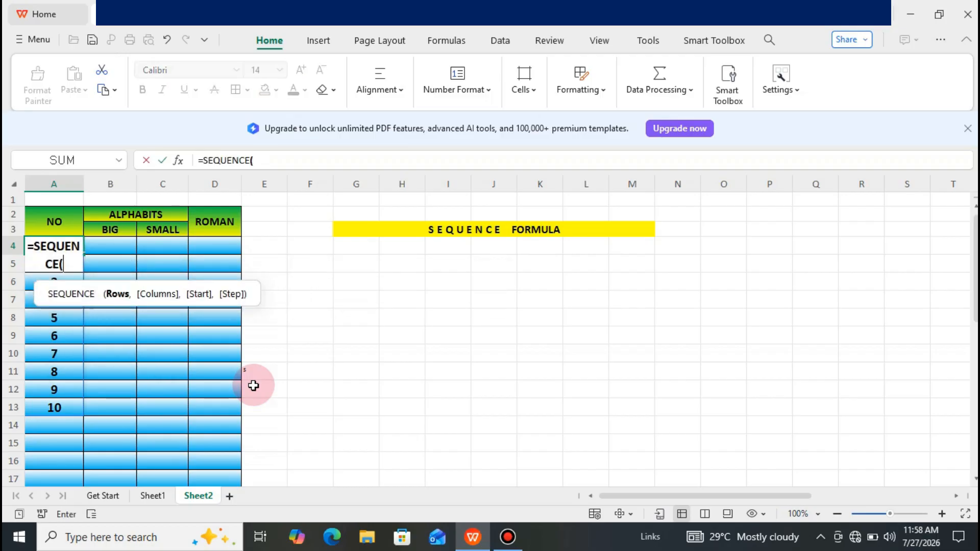
text(15))
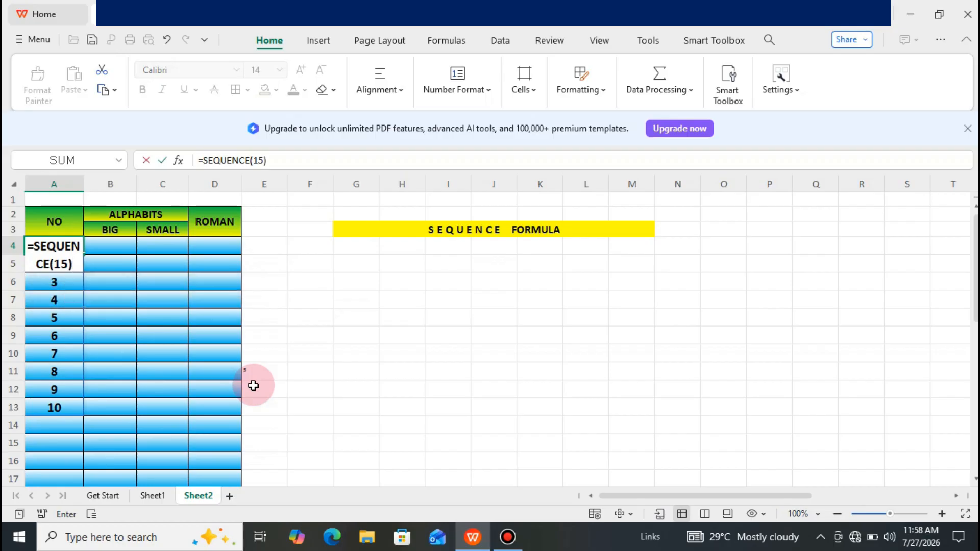
key(Return)
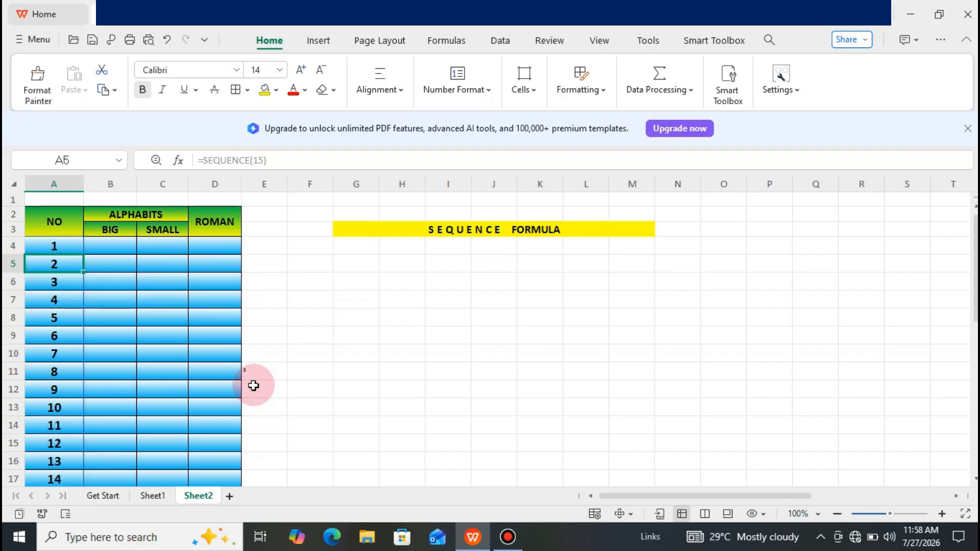
Check the NO column down to the last generated number and the empty rows below it, returning to A4.
key(Down)
key(Down)
key(Down)
key(Down)
key(Down)
key(Down)
key(Down)
key(Down)
key(Down)
key(Down)
key(Down)
key(Down)
key(Down)
key(Down)
key(Down)
key(Down)
key(Down)
key(Down)
key(Down)
key(Down)
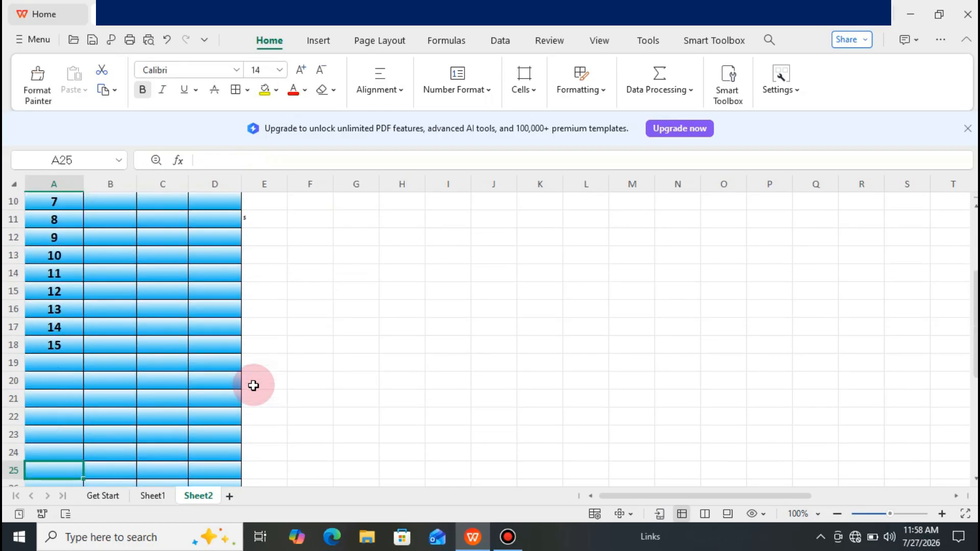
key(Up)
key(Up)
key(Up)
key(Up)
key(Up)
key(Up)
key(Up)
key(Up)
key(Up)
key(Up)
key(Up)
key(Up)
key(Up)
key(Up)
key(Up)
key(Up)
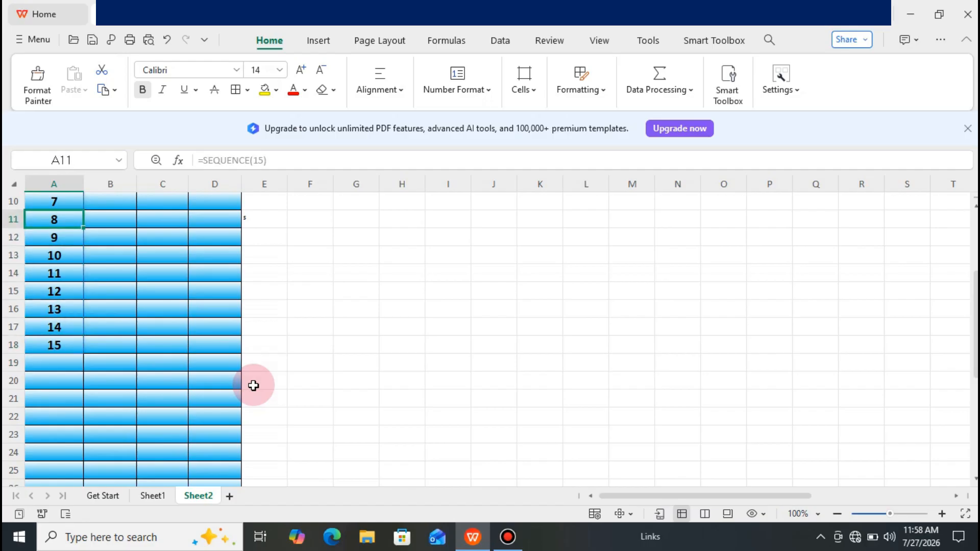
key(Up)
key(Up)
key(Up)
key(Up)
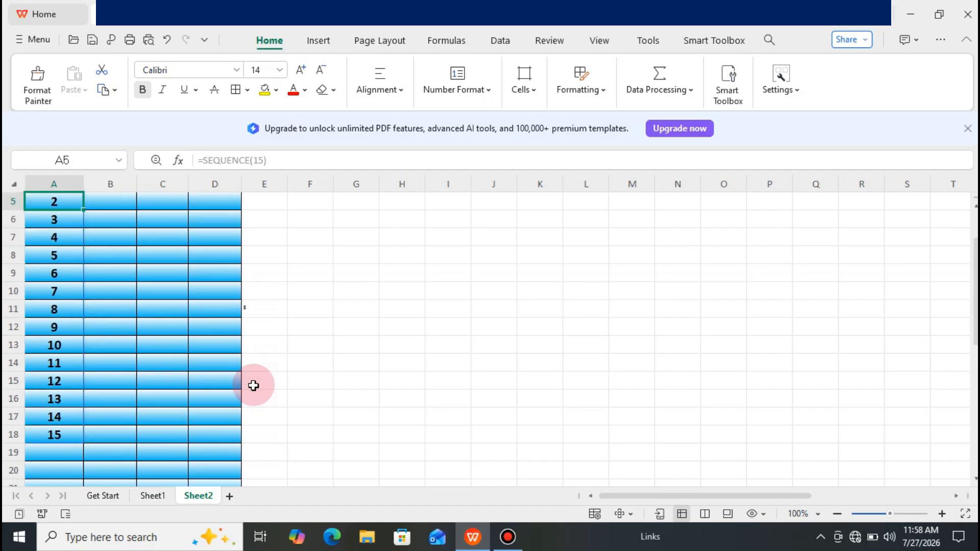
key(Down)
key(Down)
key(Down)
key(Down)
key(Up)
key(Up)
key(Up)
key(Up)
key(Up)
key(Up)
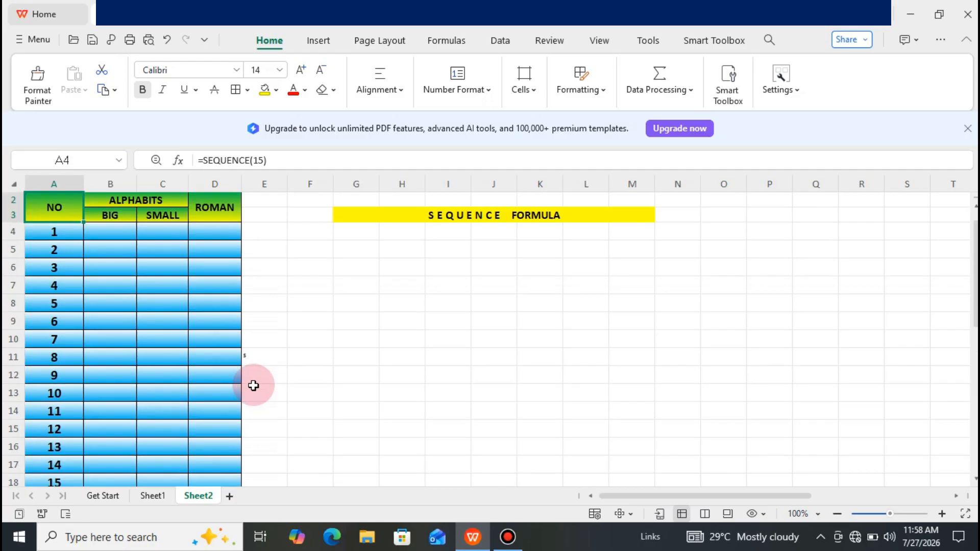
key(Down)
key(Down)
key(Down)
key(Down)
key(Down)
key(Down)
key(Down)
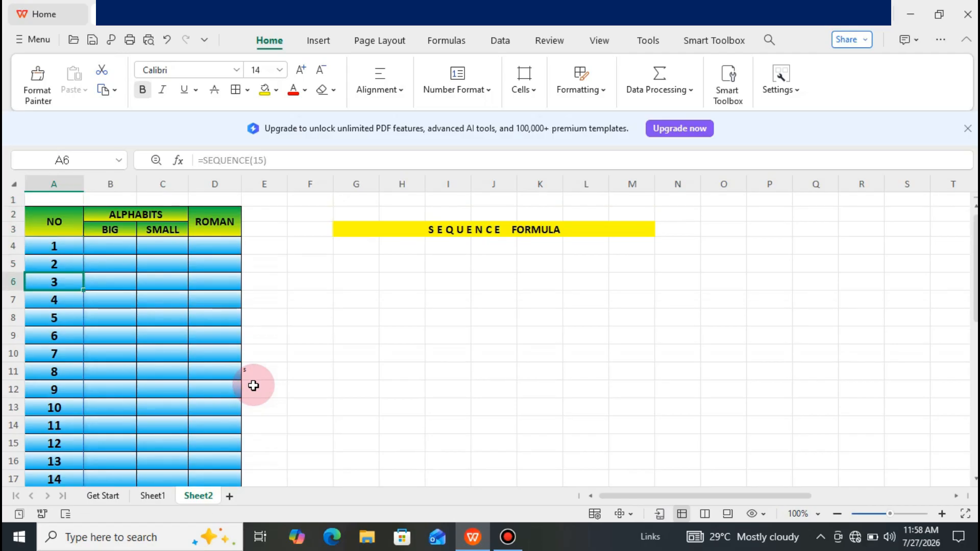
key(Down)
key(Down)
key(Down)
key(Down)
key(Down)
key(Down)
key(Down)
key(Down)
key(Down)
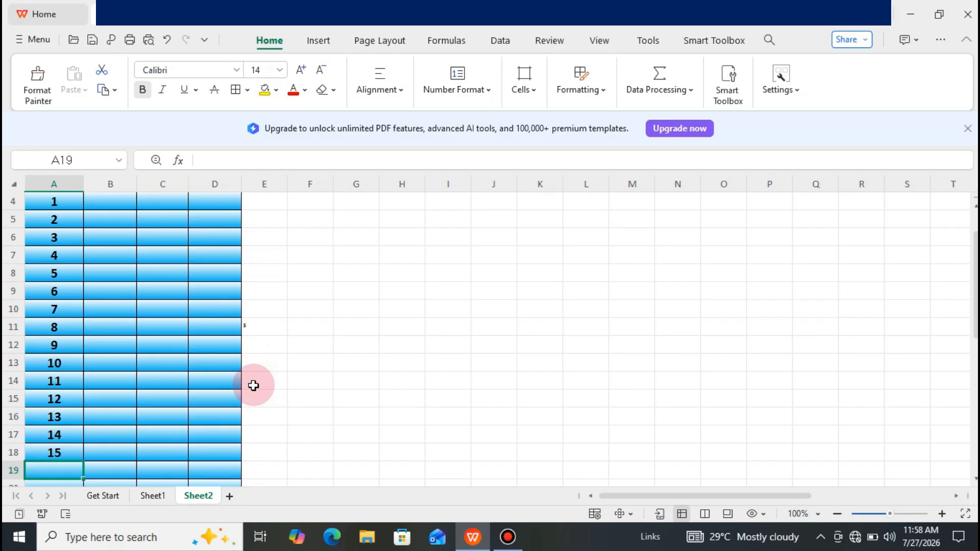
key(Up)
key(Up)
key(Up)
key(Up)
key(Up)
key(Up)
key(Up)
key(Up)
key(Up)
key(Up)
key(Up)
key(Up)
key(Up)
key(Up)
key(Up)
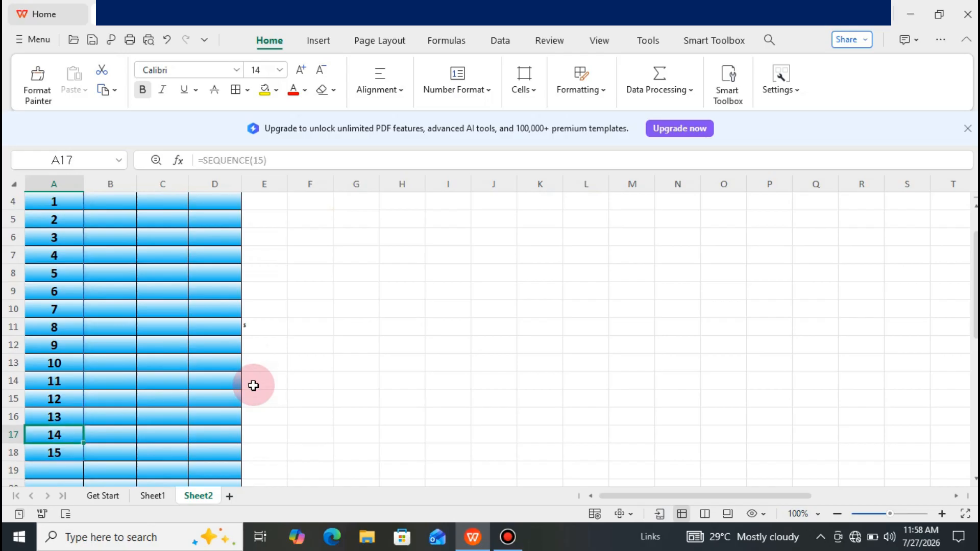
key(Up)
key(Up)
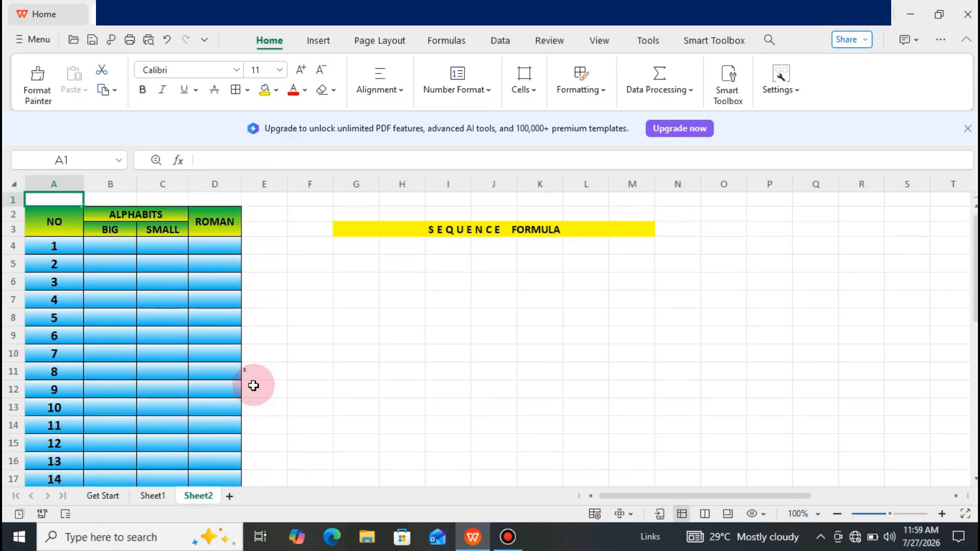
key(Down)
key(Down)
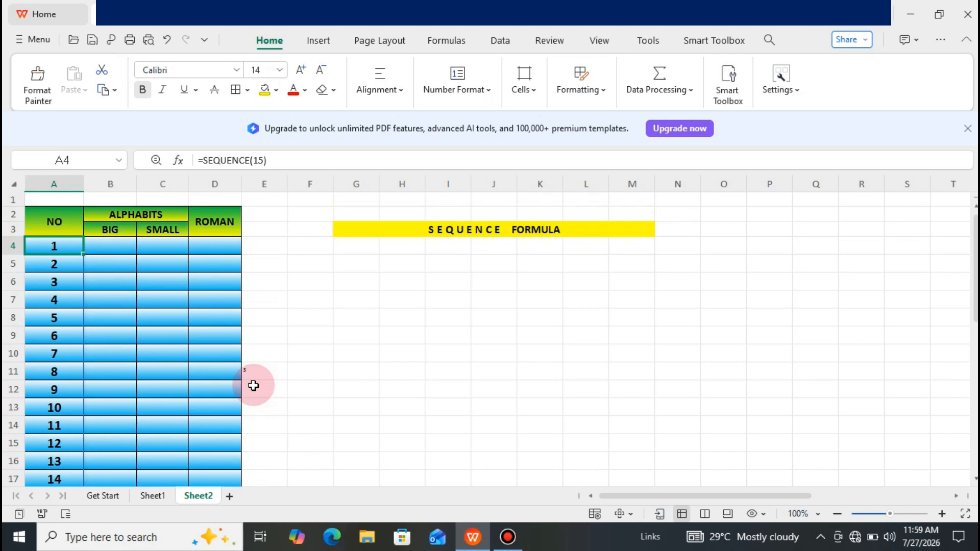
Replace the formula in A4 with =SEQUENCE(10,,5,5) to fill ten rows starting at 5 in steps of 5.
text(=SEQU)
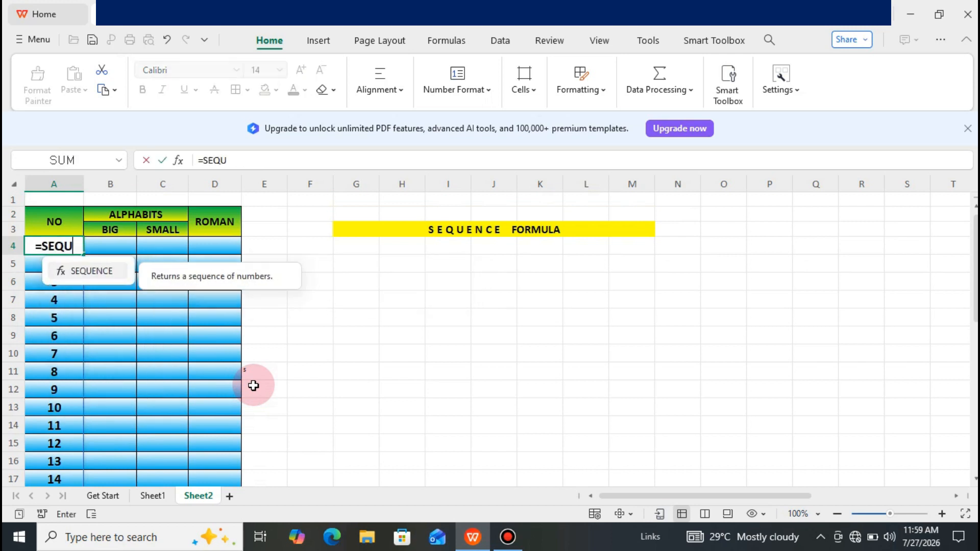
text(ENCE()
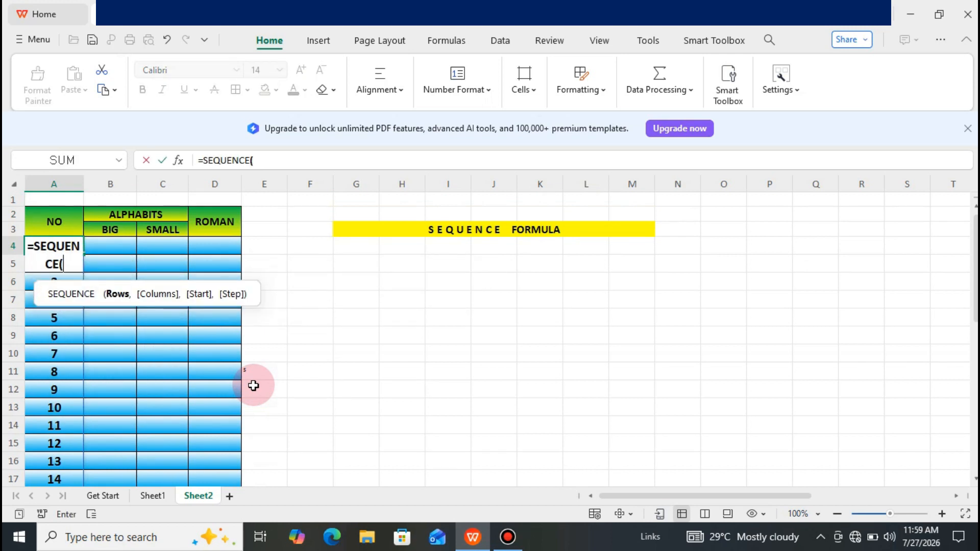
text(10,)
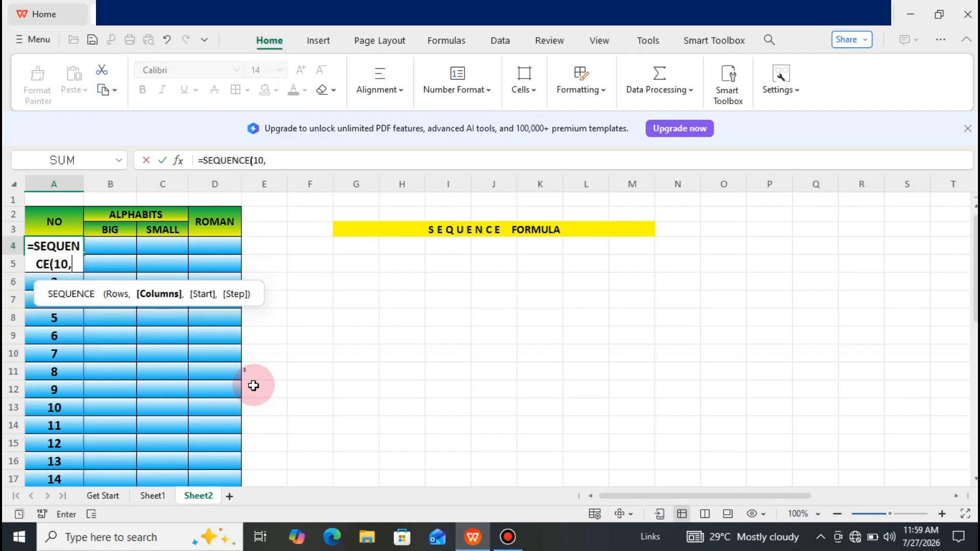
text(,)
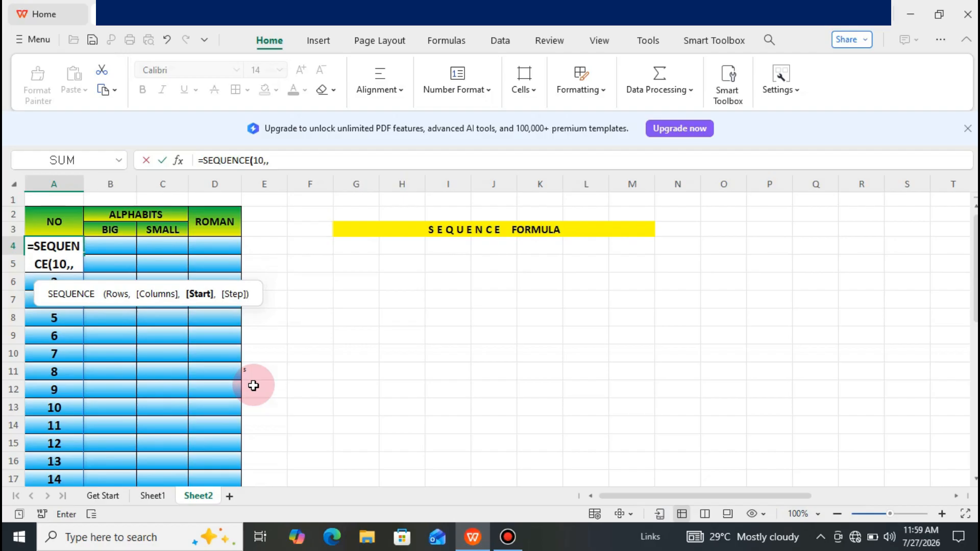
text(5,)
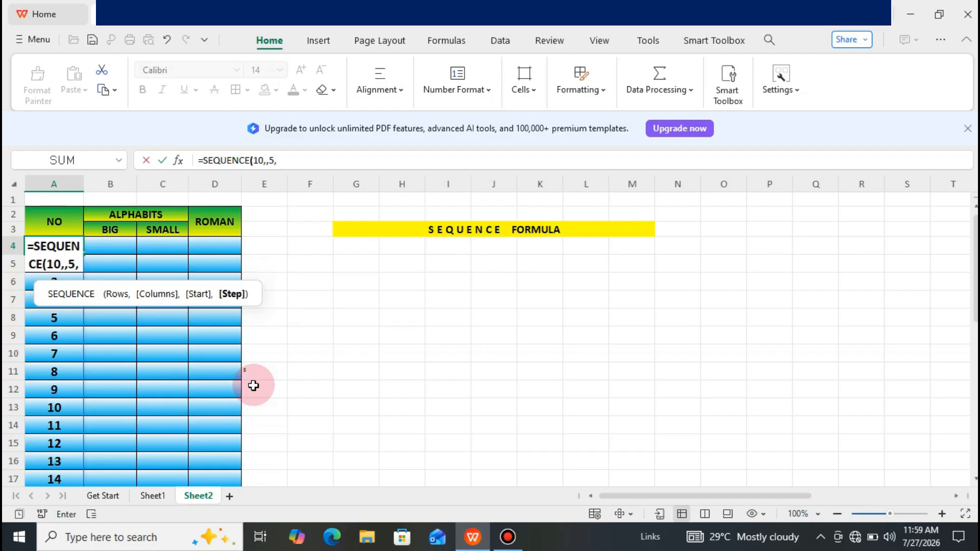
text(5)
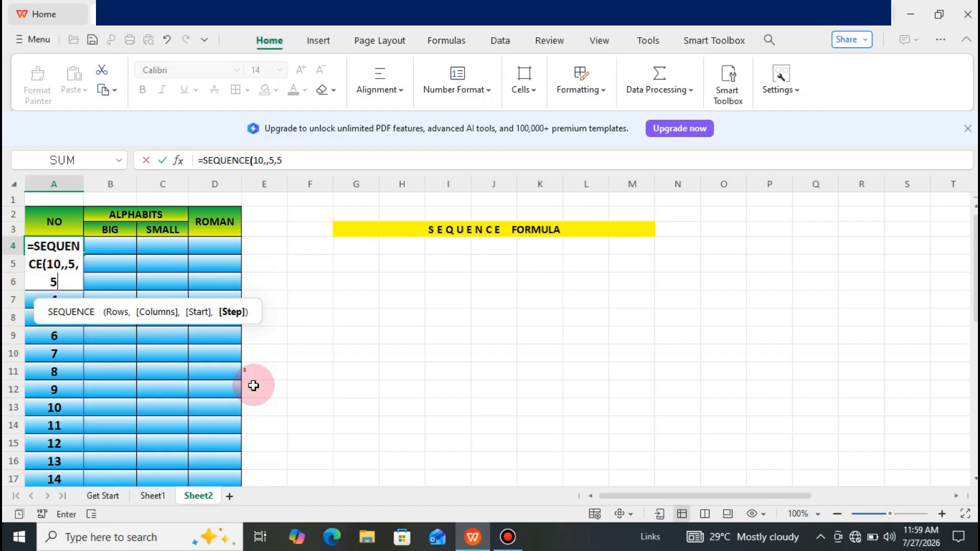
text())
key(Return)
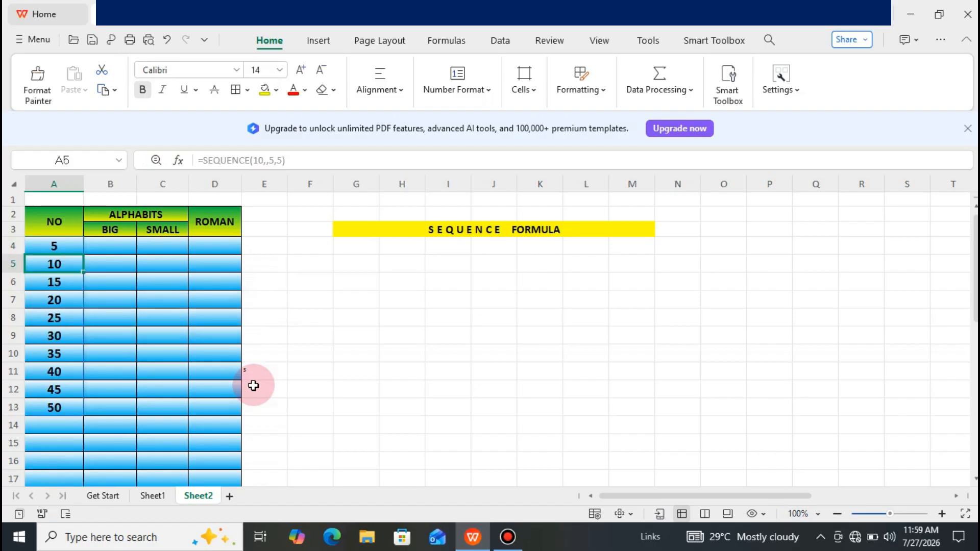
Examine the multiples of five in the NO column and the formula behind them, ending on A4.
key(Up)
key(Down)
key(Down)
key(Up)
key(Up)
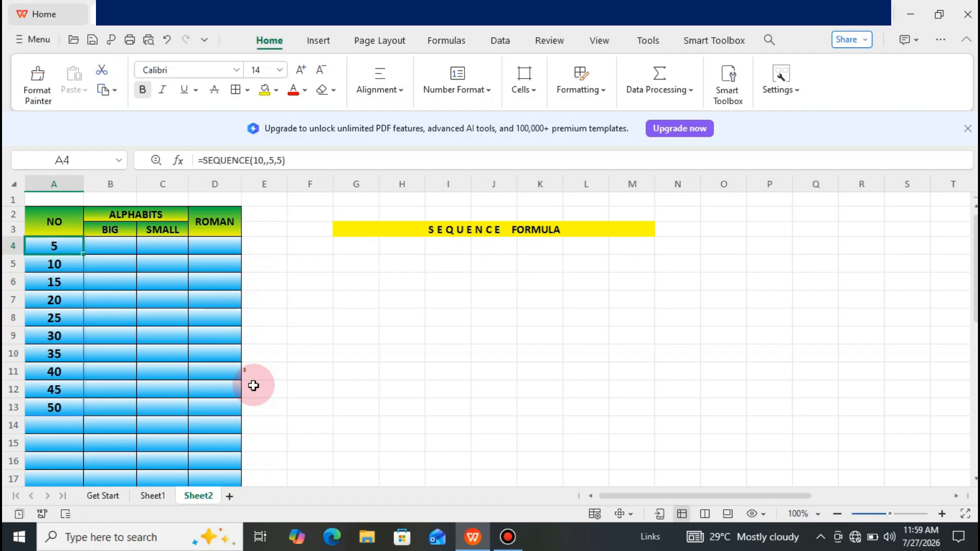
key(Down)
key(Down)
key(Down)
key(Down)
key(Down)
key(Down)
key(Down)
key(Down)
key(Down)
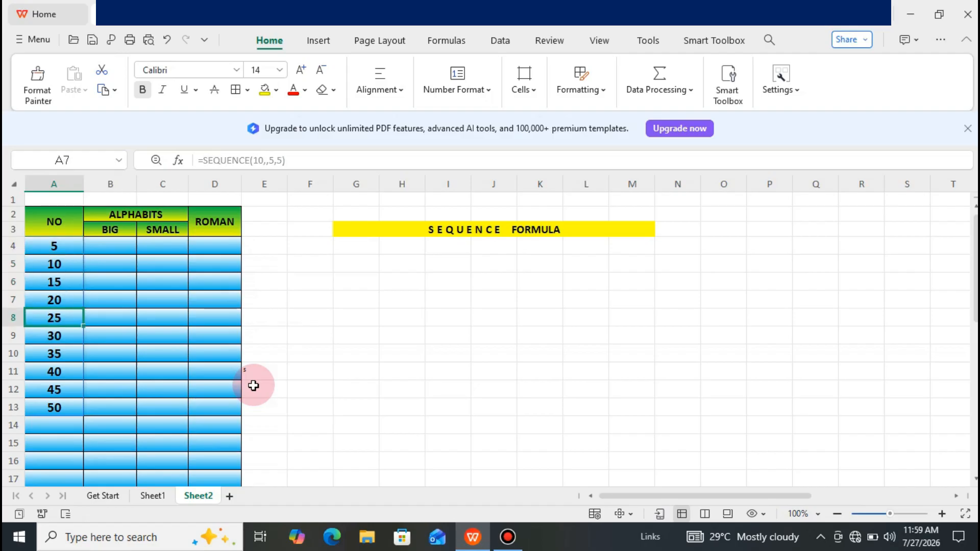
key(Up)
key(Up)
key(Up)
key(Up)
key(Up)
key(Up)
key(Up)
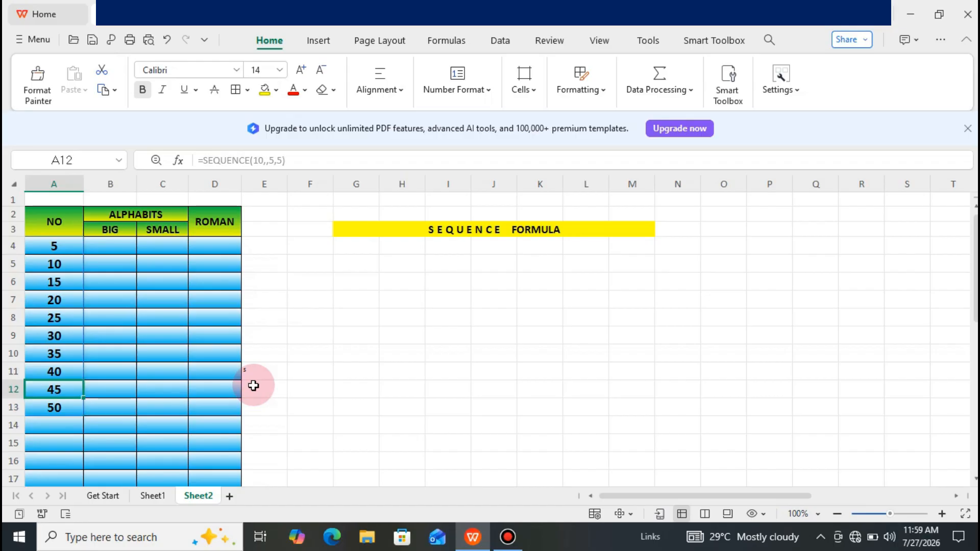
key(Up)
key(Up)
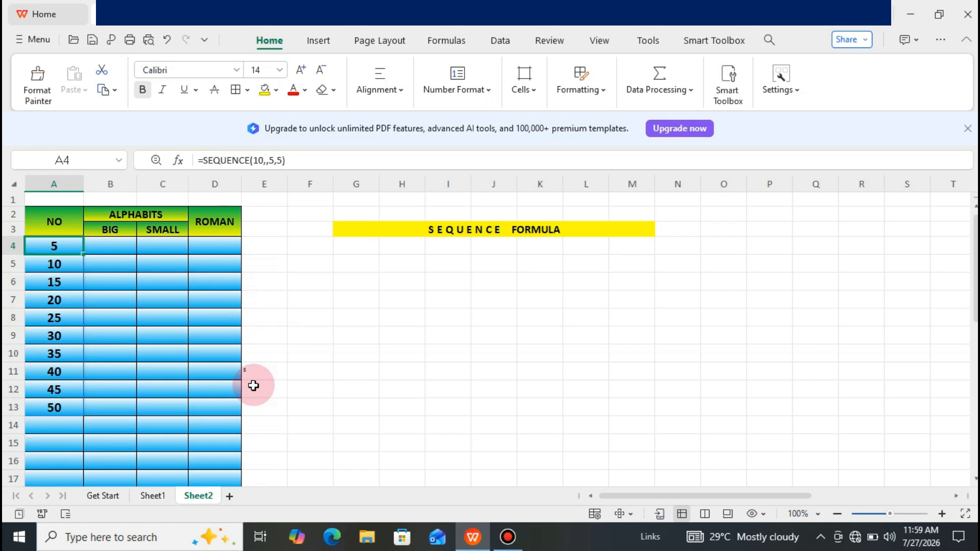
key(Down)
key(Up)
Replace the formula in A4 with =SEQUENCE(26) to number twenty-six rows of the NO column.
text(=)
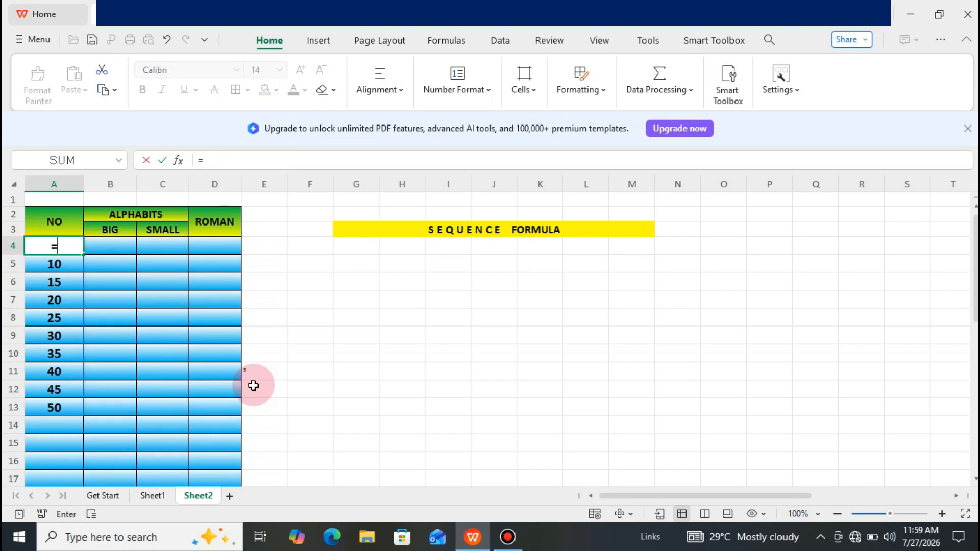
text(SEQ)
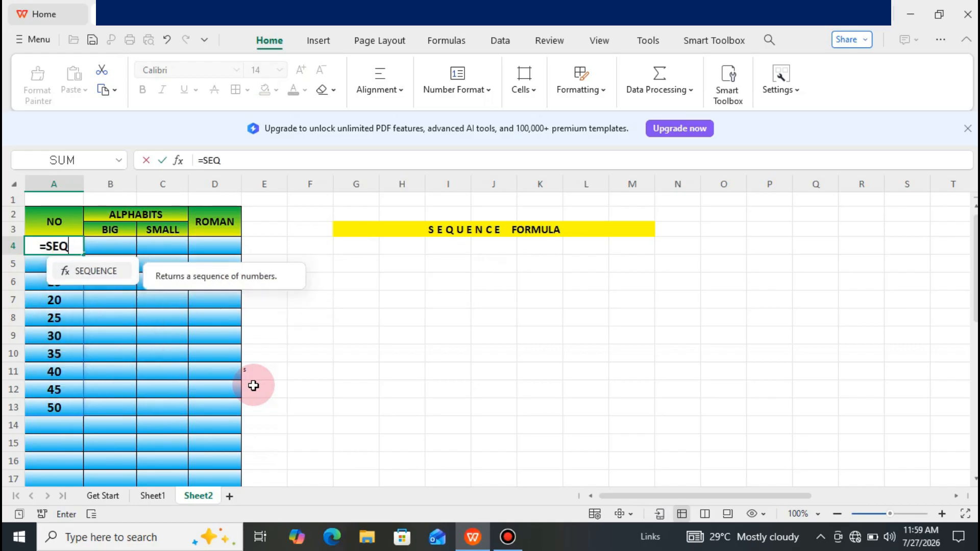
text(UENCE()
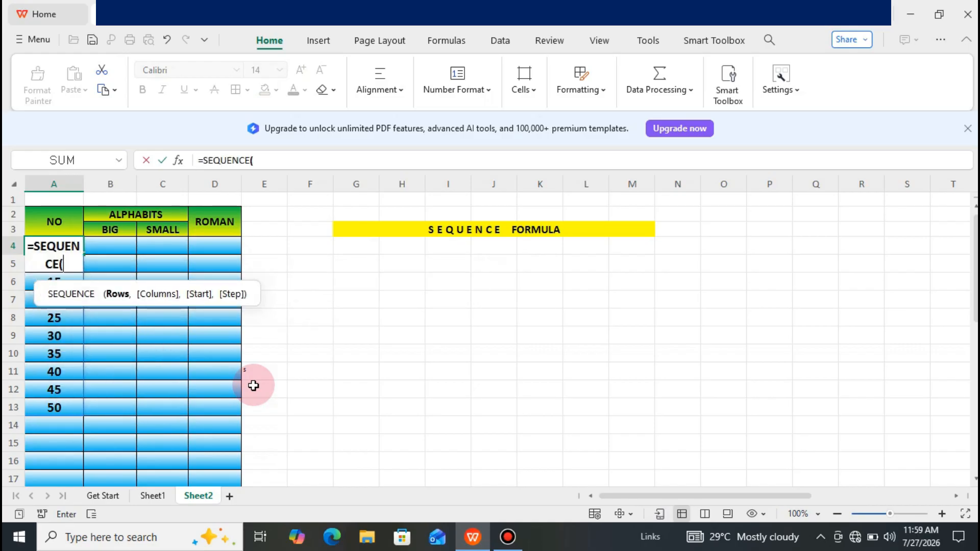
text(26))
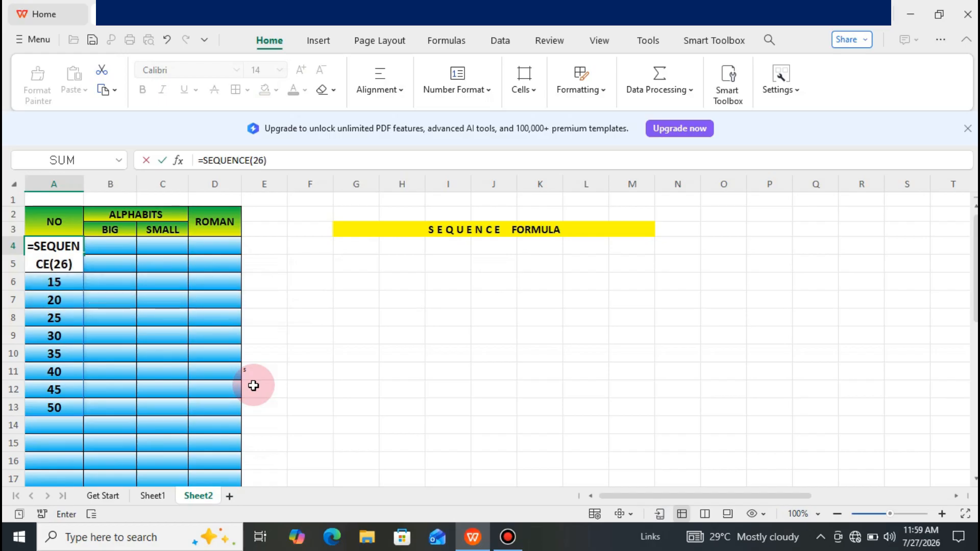
key(Return)
Check the numbers down to the table's last row, returning to the NO header.
key(Down)
key(Down)
key(Down)
key(Down)
key(Down)
key(Down)
key(Down)
key(Down)
key(Down)
key(Down)
key(Down)
key(Down)
key(Down)
key(Down)
key(Down)
key(Down)
key(Down)
key(Down)
key(Down)
key(Down)
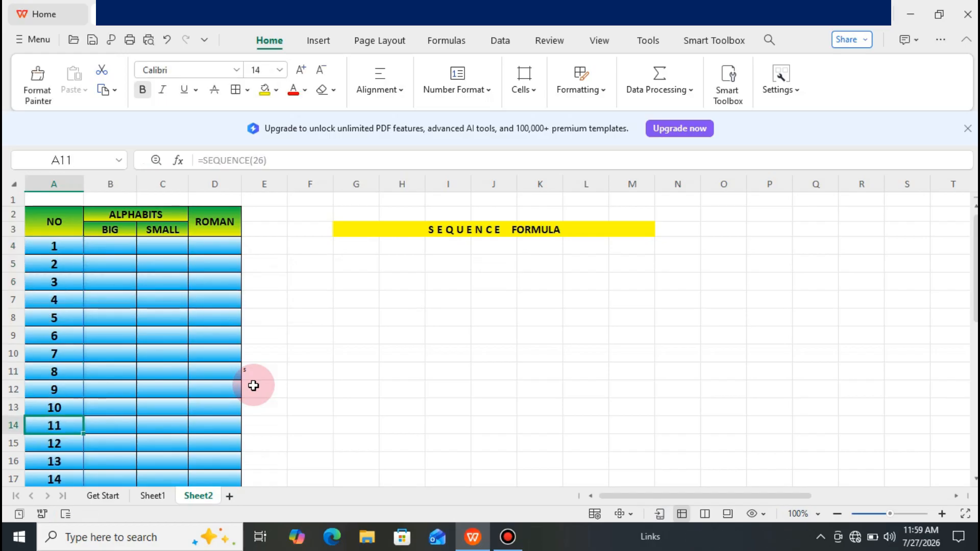
key(Down)
key(Down)
key(Down)
key(Down)
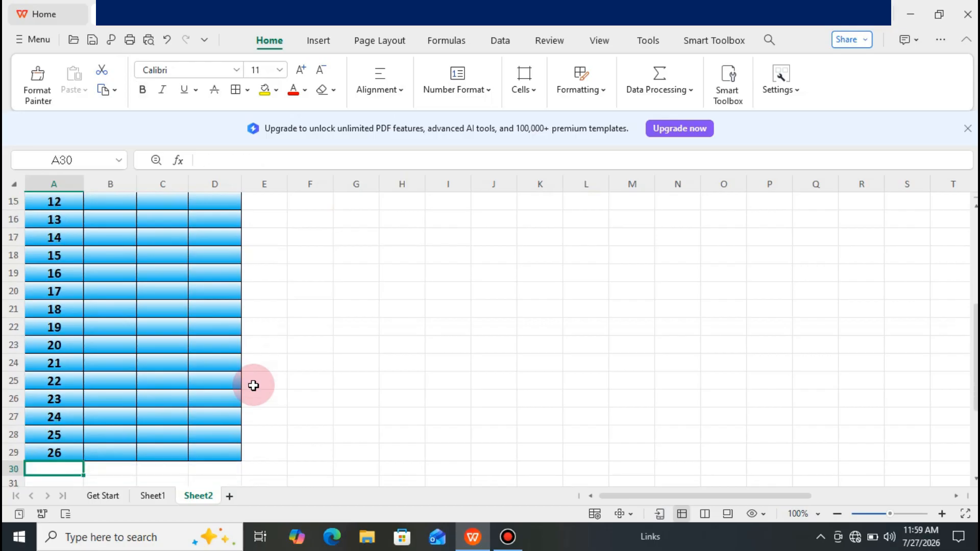
key(Up)
key(Up)
key(Up)
key(Up)
key(Up)
key(Up)
key(Up)
key(Up)
key(Up)
key(Up)
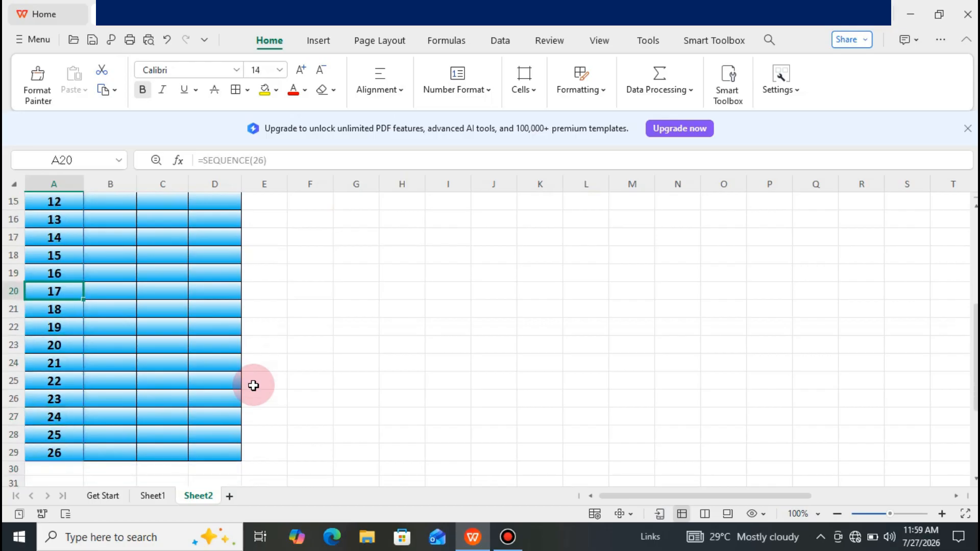
key(Down)
key(Down)
key(Down)
key(Down)
key(Down)
key(Down)
key(Down)
key(Down)
key(Down)
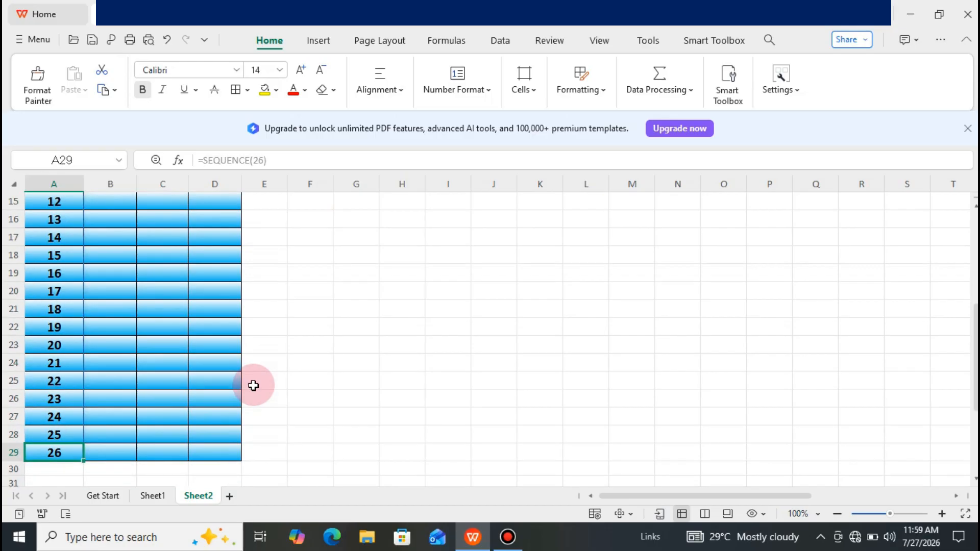
key(Up)
key(Up)
key(Up)
key(Up)
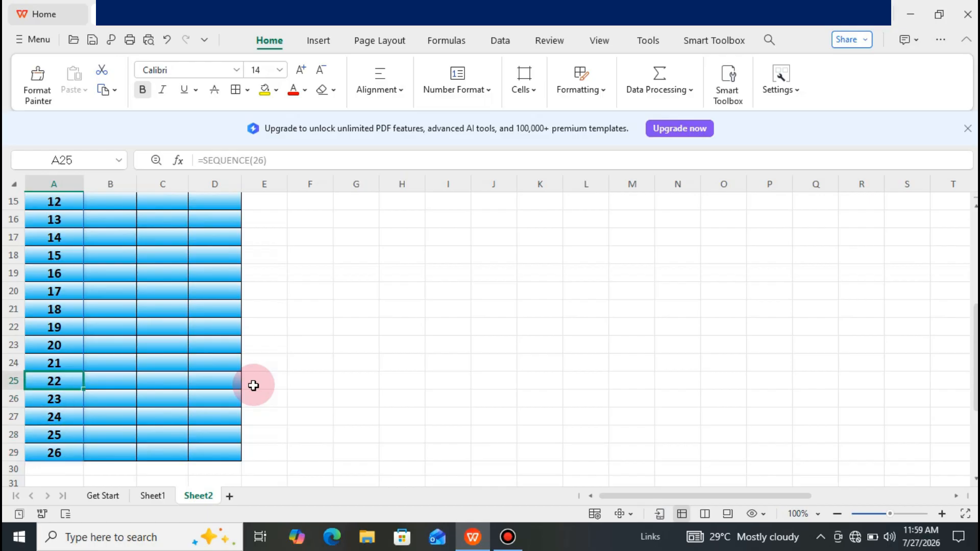
key(Up)
key(Up)
key(Up)
key(Up)
key(Up)
key(Up)
key(Up)
key(Up)
key(Up)
key(Up)
key(Up)
key(Up)
key(Up)
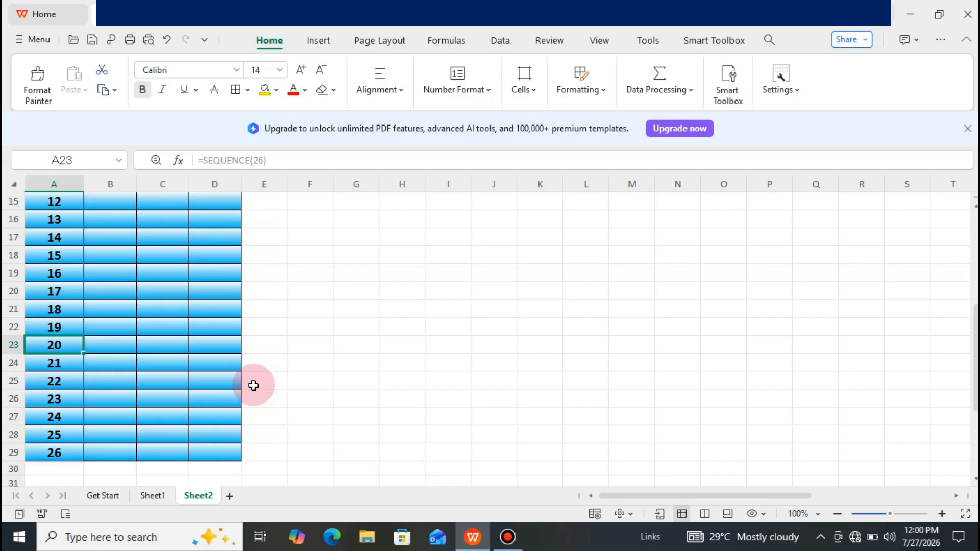
key(Up)
key(Up)
key(Up)
key(Up)
key(Up)
key(Up)
key(Up)
key(Up)
key(Up)
key(Up)
key(Up)
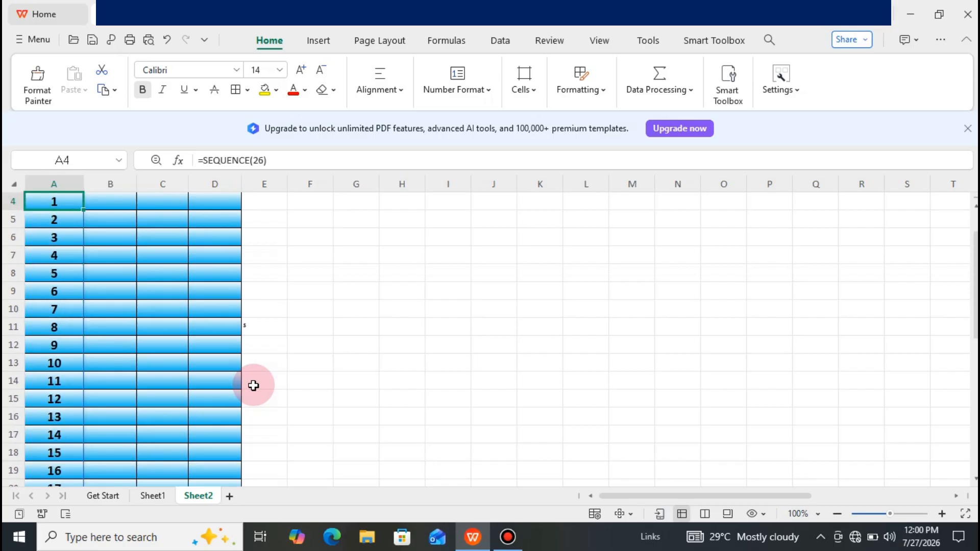
key(Up)
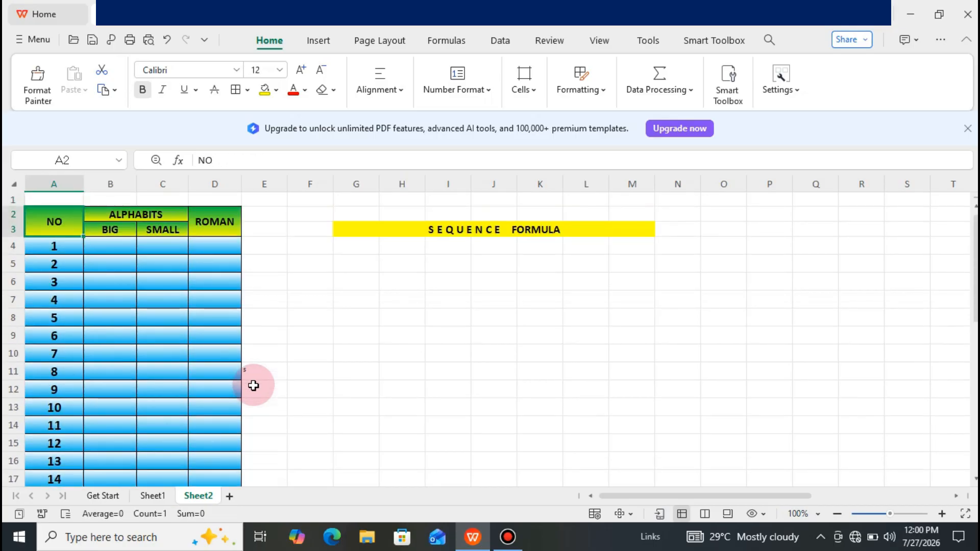
Enter =CHAR(SEQUENCE(26,,65)) in B4 to fill the BIG column with the capital letters.
key(Right)
key(Down)
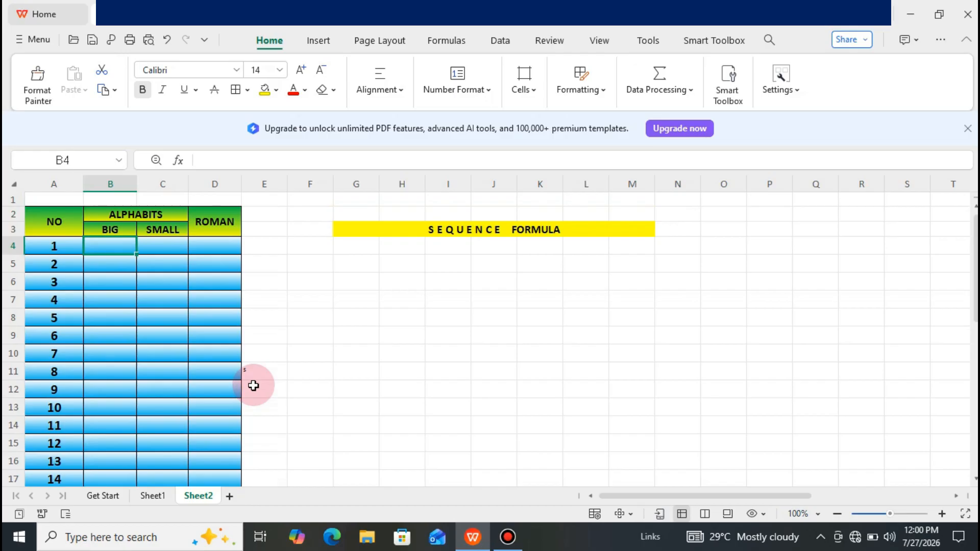
text(=C)
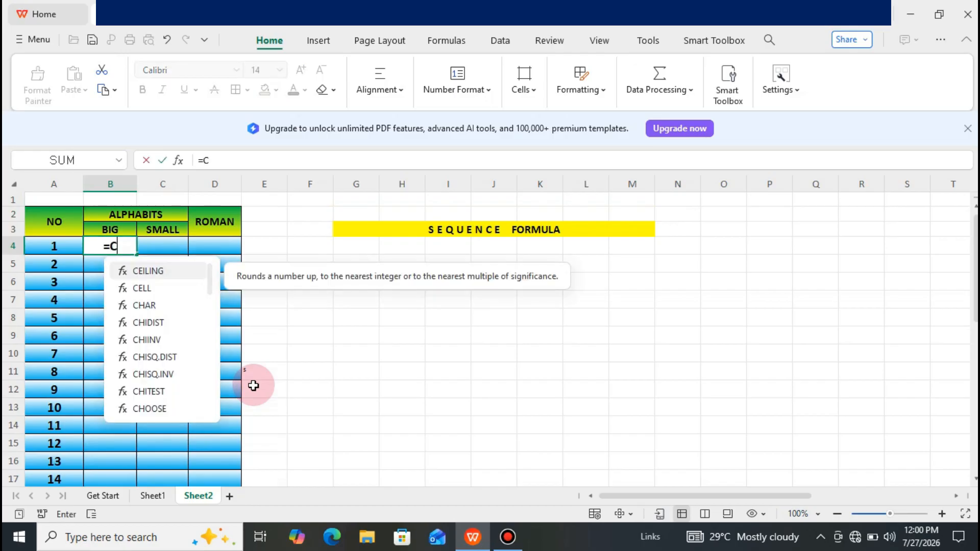
text(HAR()
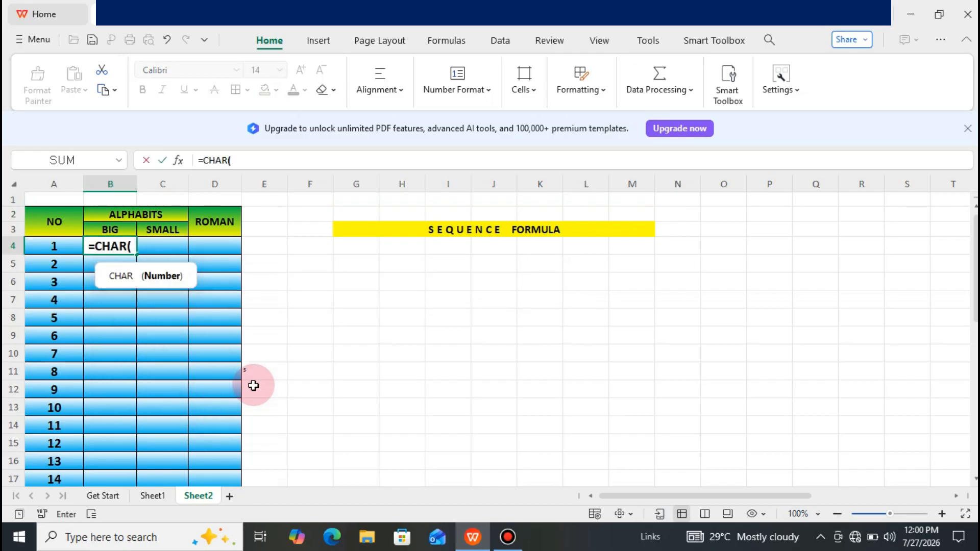
text(SEQUENCE)
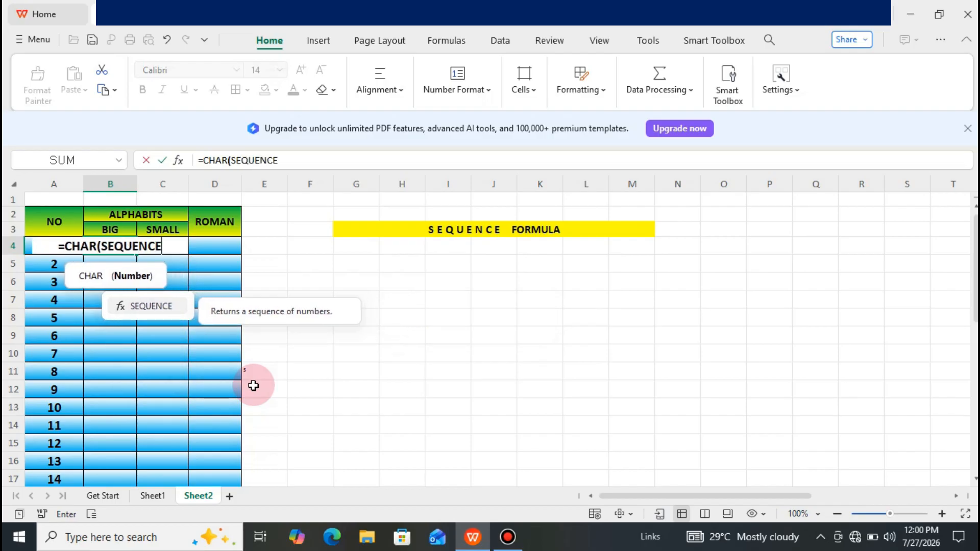
text(()
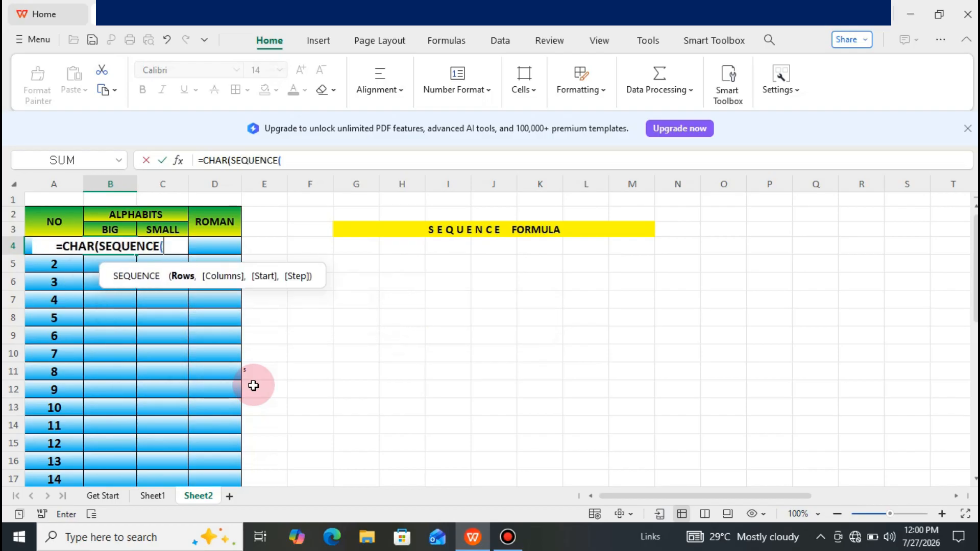
text(2)
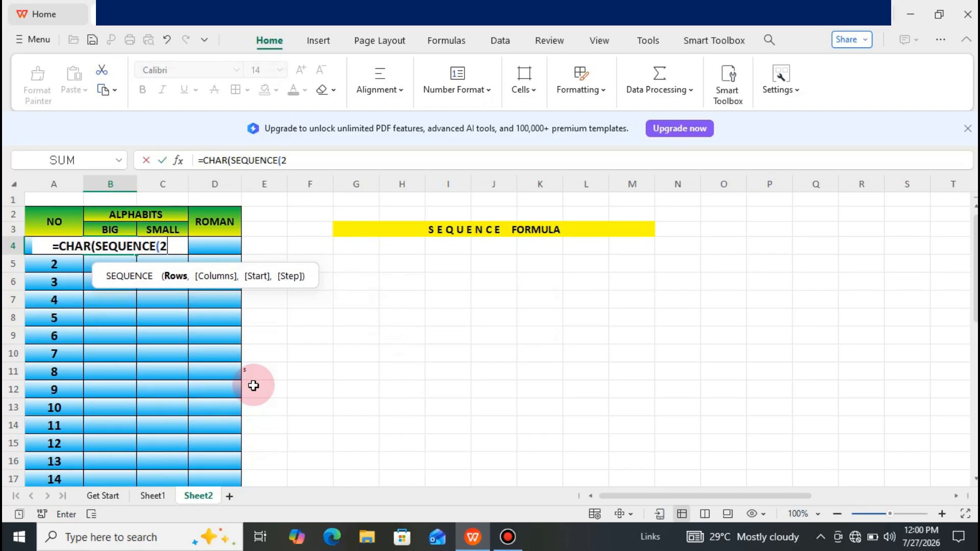
text(6)
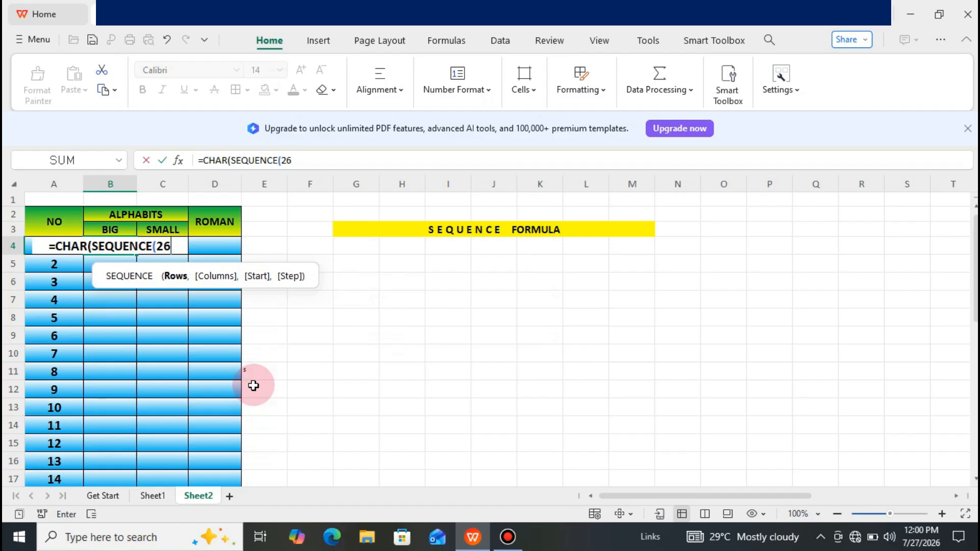
text(,)
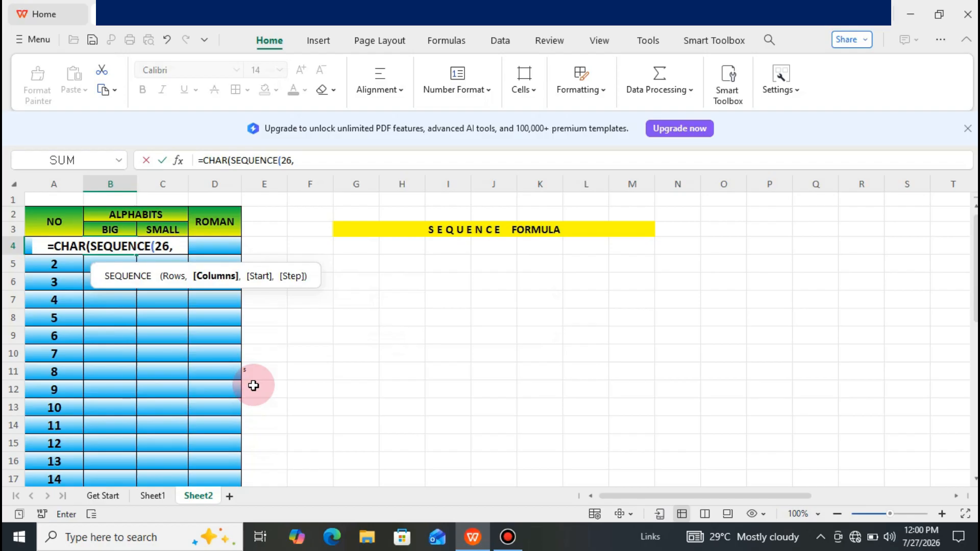
text(,)
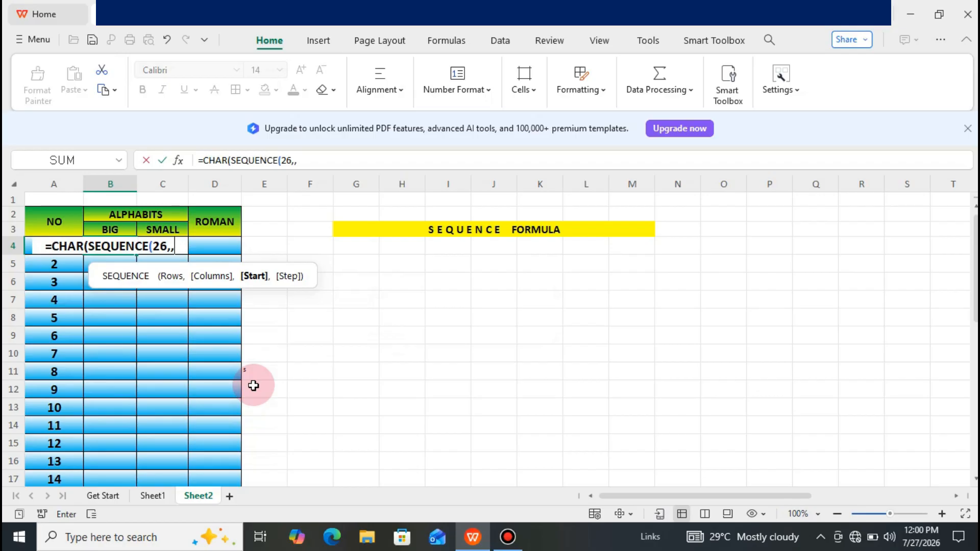
text(6)
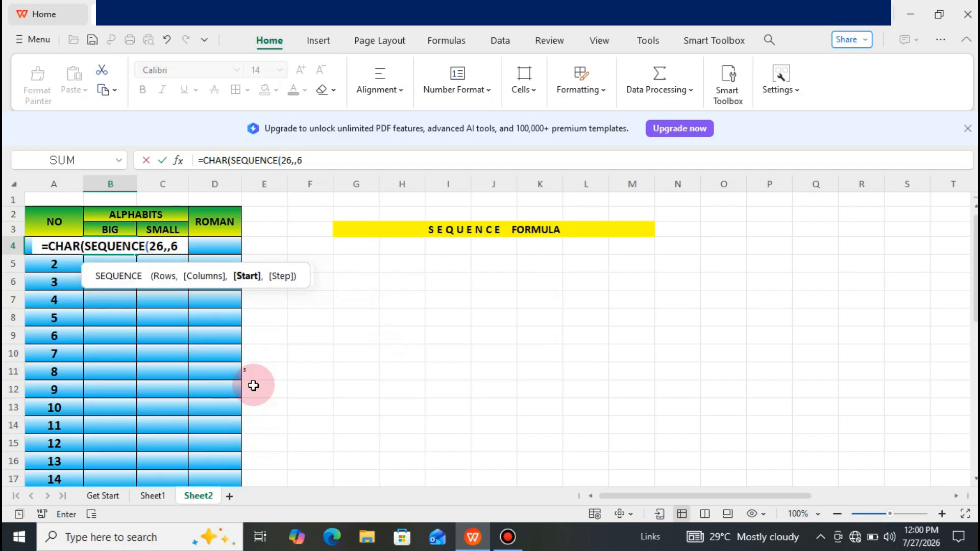
text(5)))
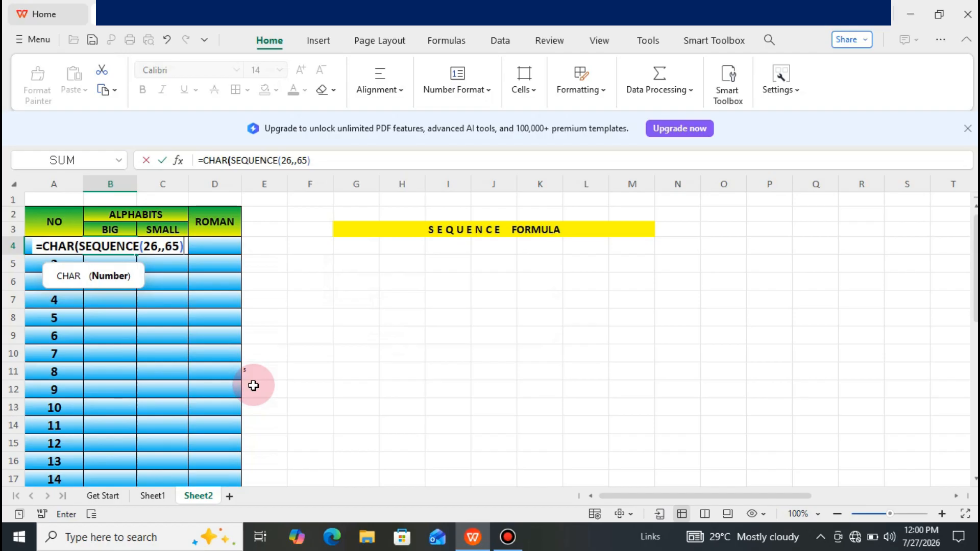
key(Return)
Check the capital letters down the BIG column to the table's last row, returning to B4.
key(Down)
key(Down)
key(Down)
key(Down)
key(Down)
key(Down)
key(Down)
key(Down)
key(Down)
key(Down)
key(Down)
key(Down)
key(Down)
key(Down)
key(Down)
key(Down)
key(Down)
key(Down)
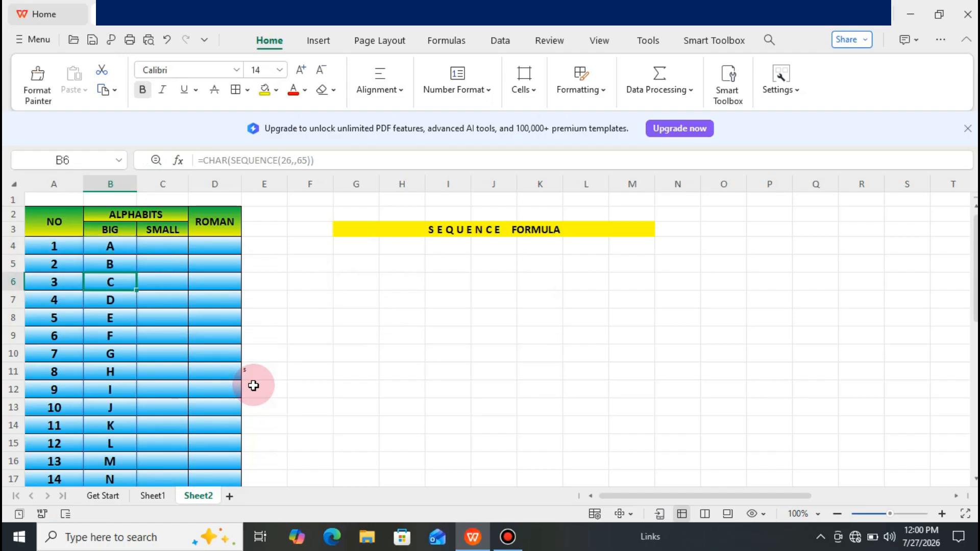
key(Down)
key(Down)
key(Down)
key(Down)
key(Down)
key(Down)
key(Down)
key(Down)
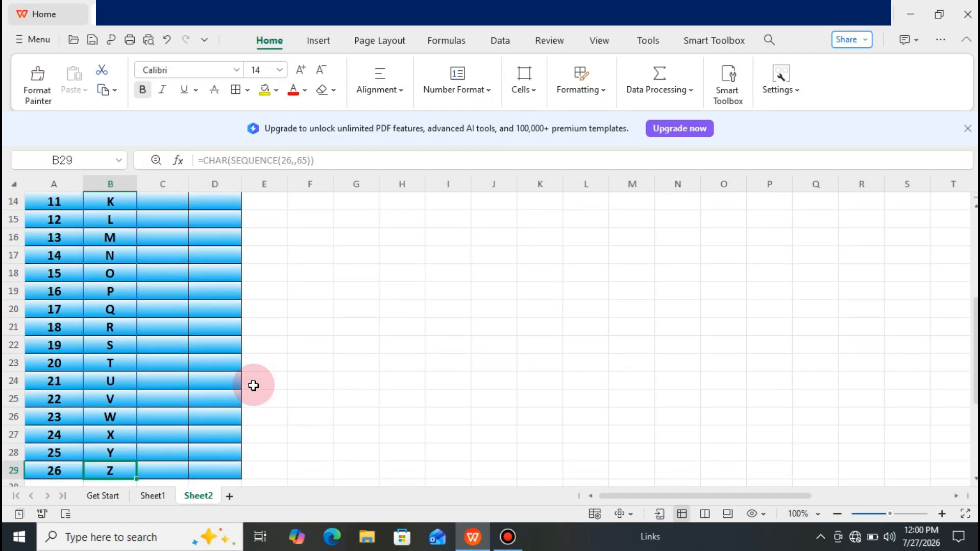
key(Up)
key(Up)
key(Up)
key(Up)
key(Up)
key(Up)
key(Up)
key(Up)
key(Up)
key(Up)
key(Up)
key(Up)
key(Up)
key(Up)
key(Up)
key(Up)
key(Up)
key(Up)
key(Up)
key(Up)
key(Up)
key(Up)
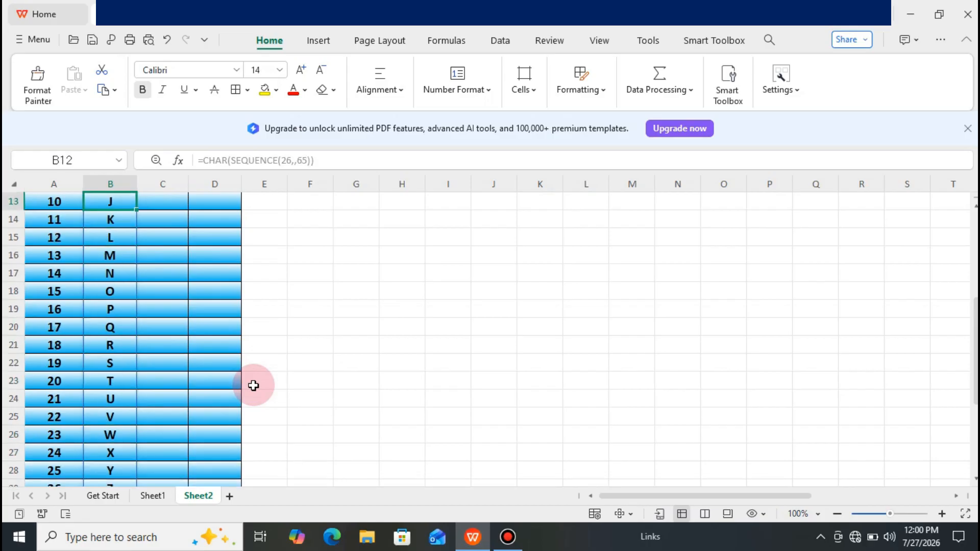
key(Down)
key(Down)
key(Down)
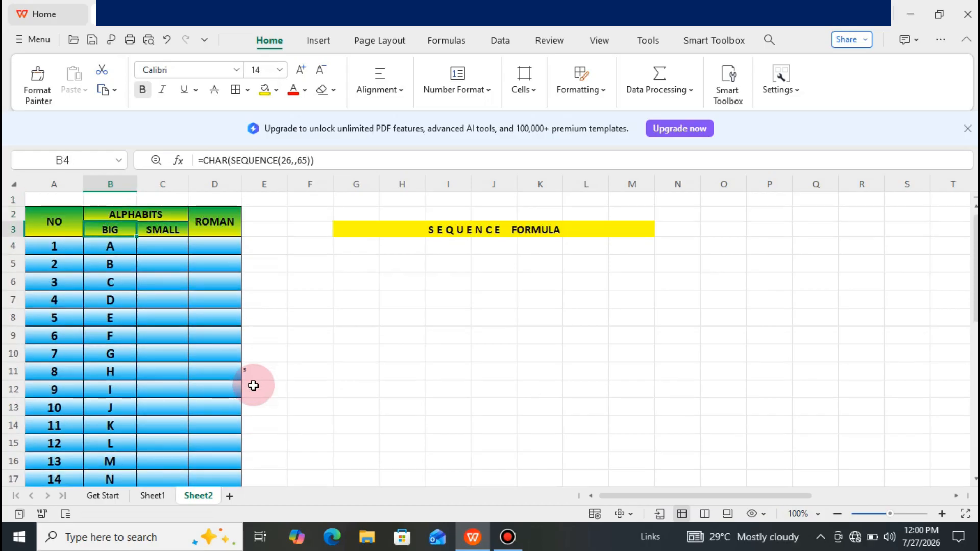
key(Up)
key(Down)
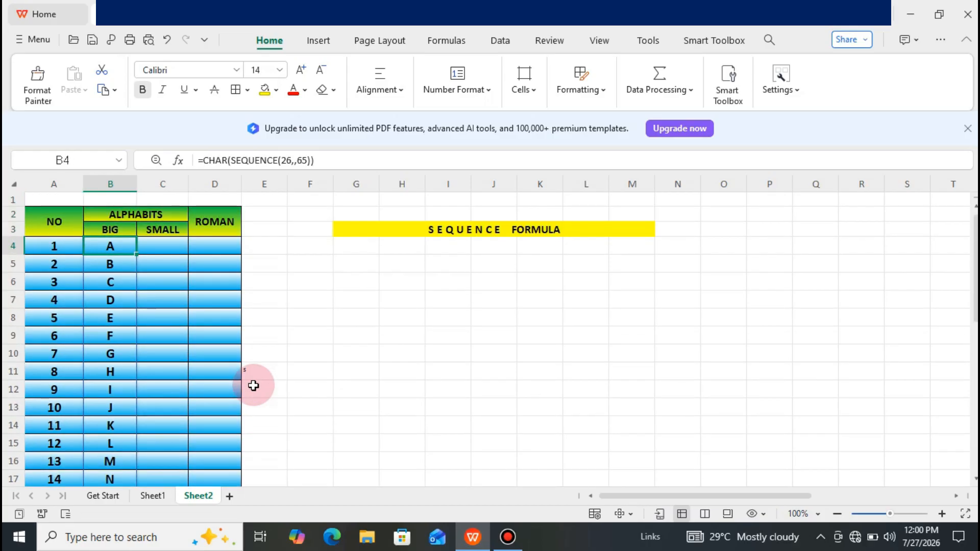
Enter =CHAR(SEQUENCE(26,,97)) in C4 to fill the SMALL column with the lowercase letters.
key(Right)
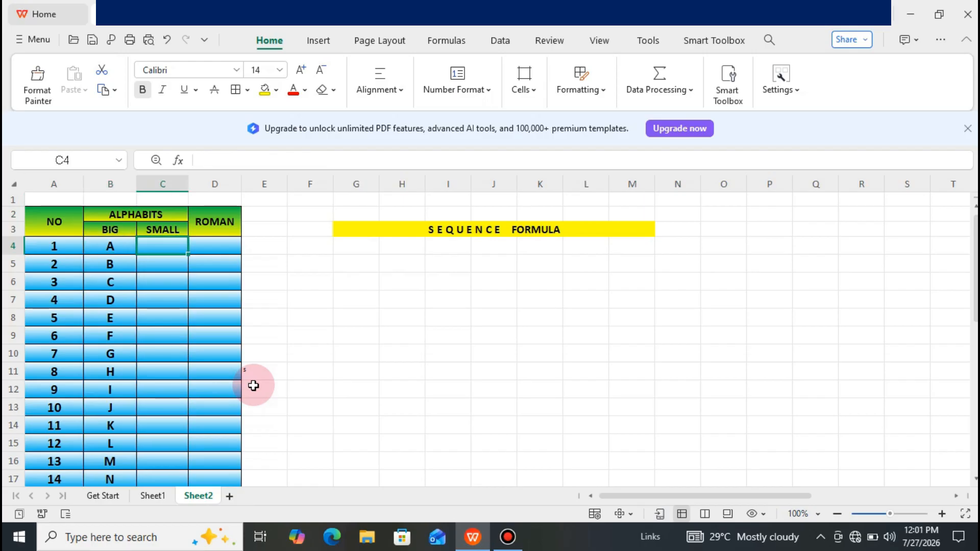
text(=)
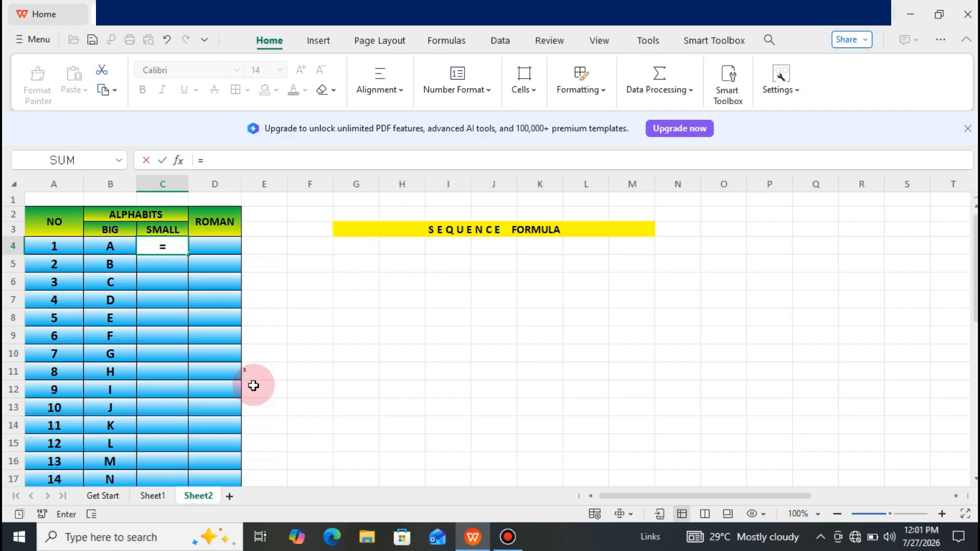
text(CHAR()
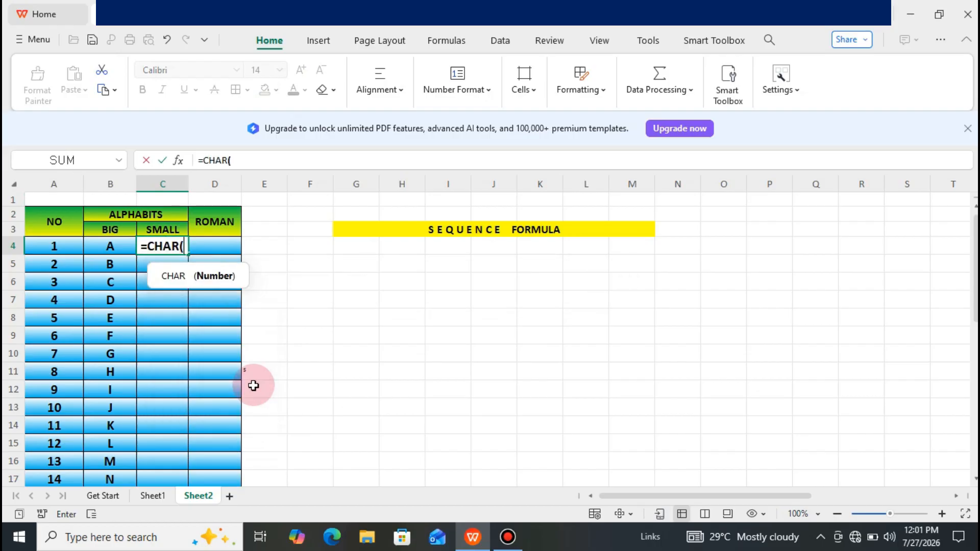
text(SEQUEN)
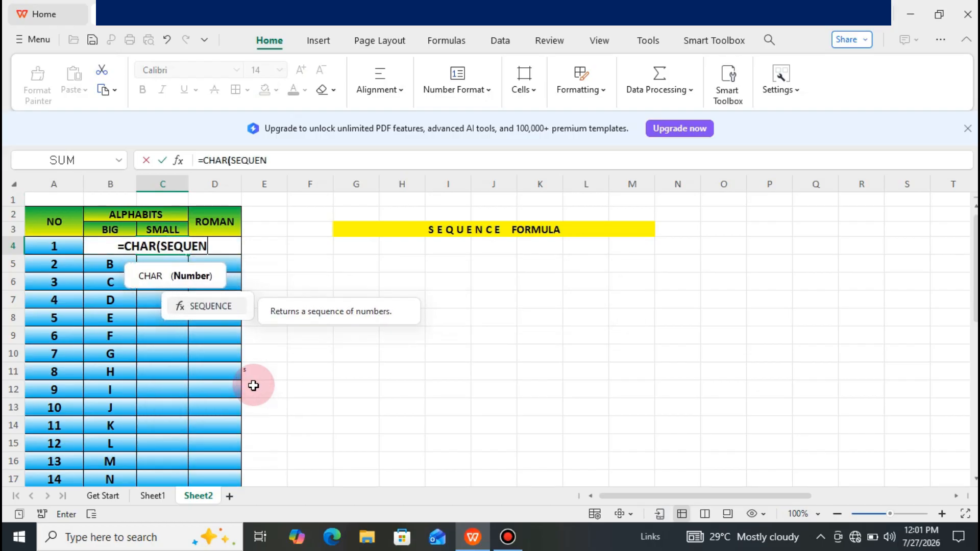
text(CE()
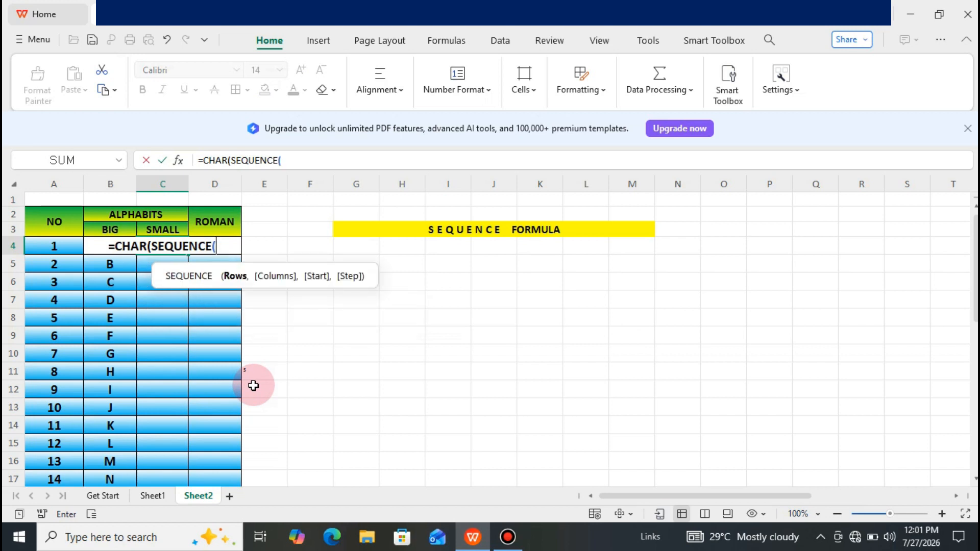
text(2)
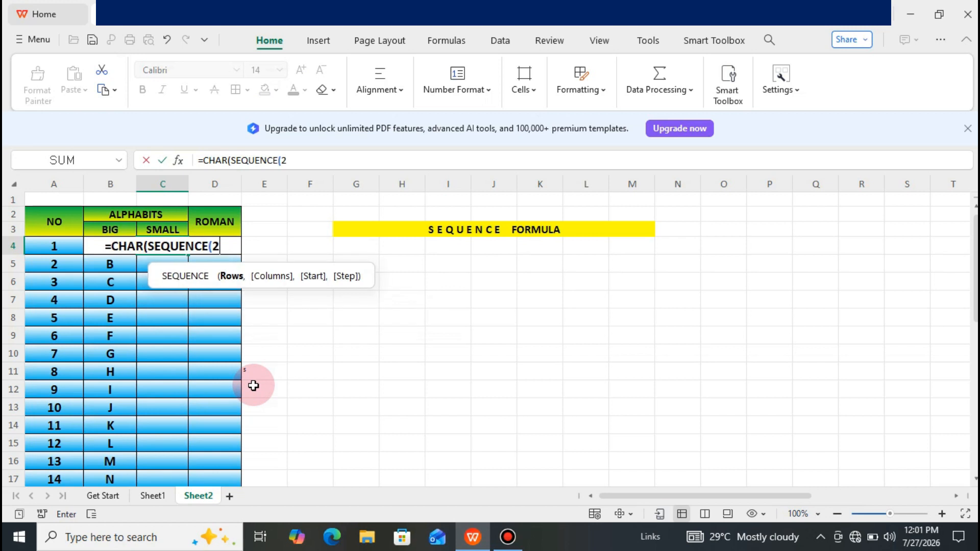
text(6)
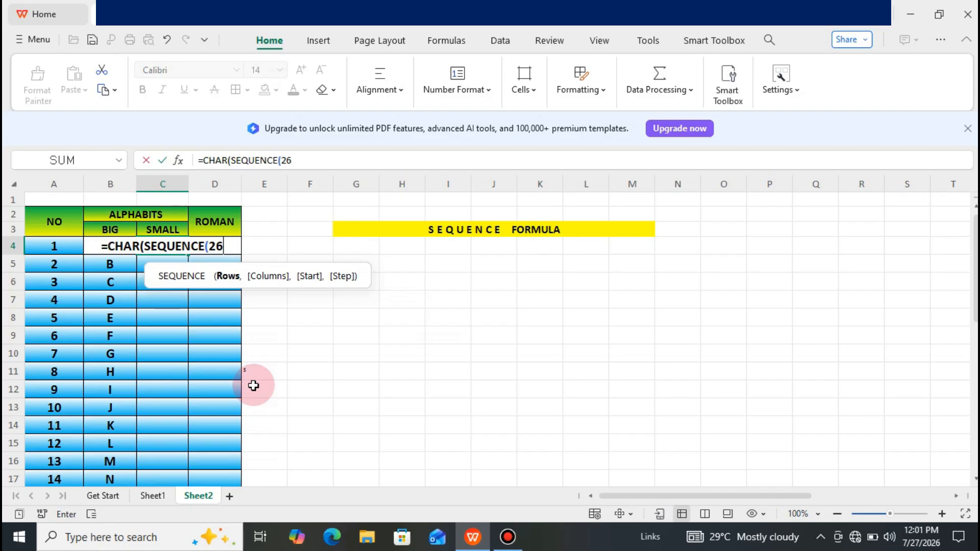
text(,)
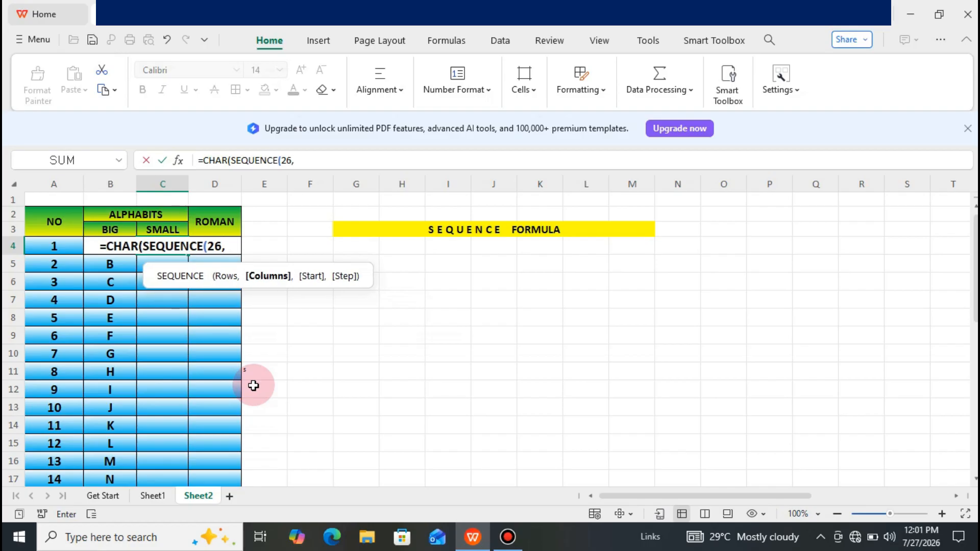
text(,)
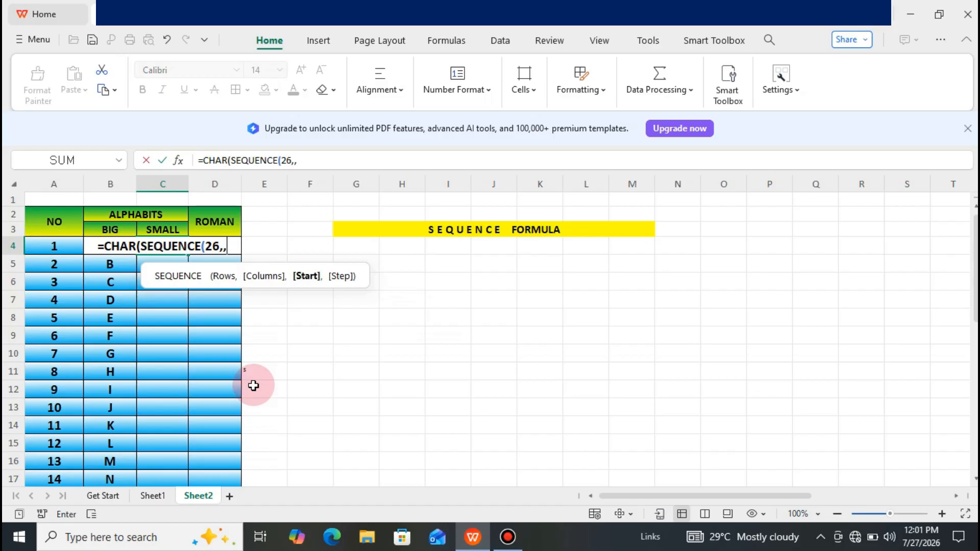
text(97)
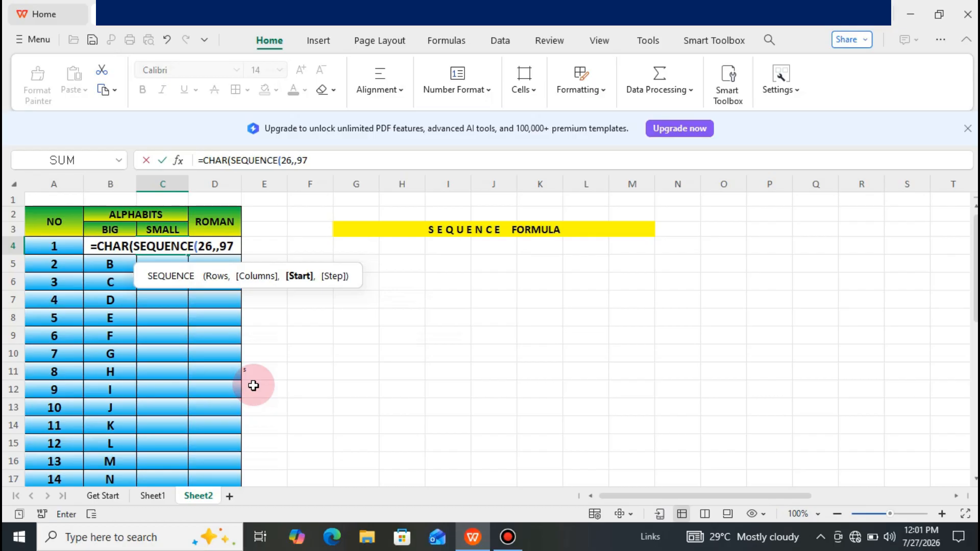
text()))
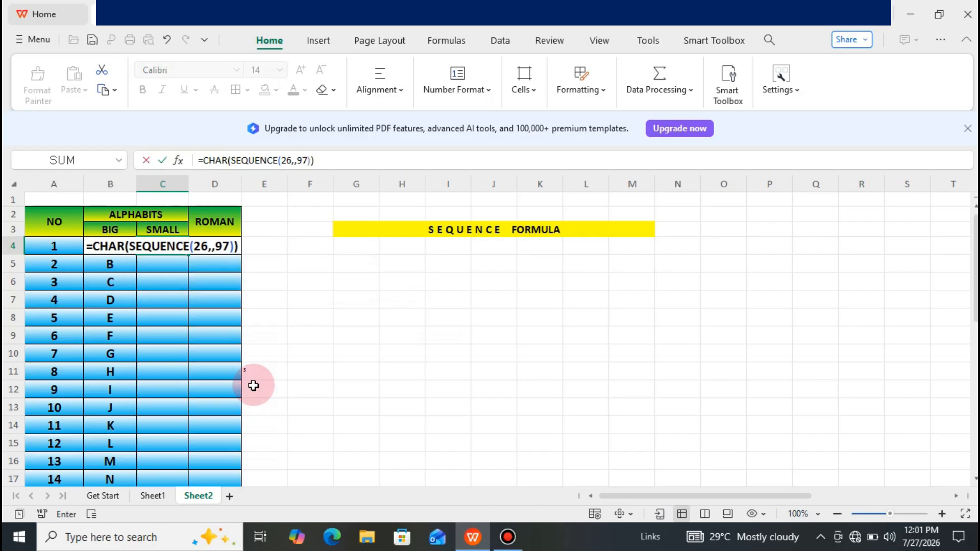
key(Return)
Check the lowercase letters down the SMALL column past the table's last row, returning to the SMALL header.
key(Down)
key(Down)
key(Down)
key(Down)
key(Down)
key(Down)
key(Down)
key(Down)
key(Down)
key(Down)
key(Down)
key(Down)
key(Down)
key(Down)
key(Down)
key(Down)
key(Down)
key(Down)
key(Down)
key(Down)
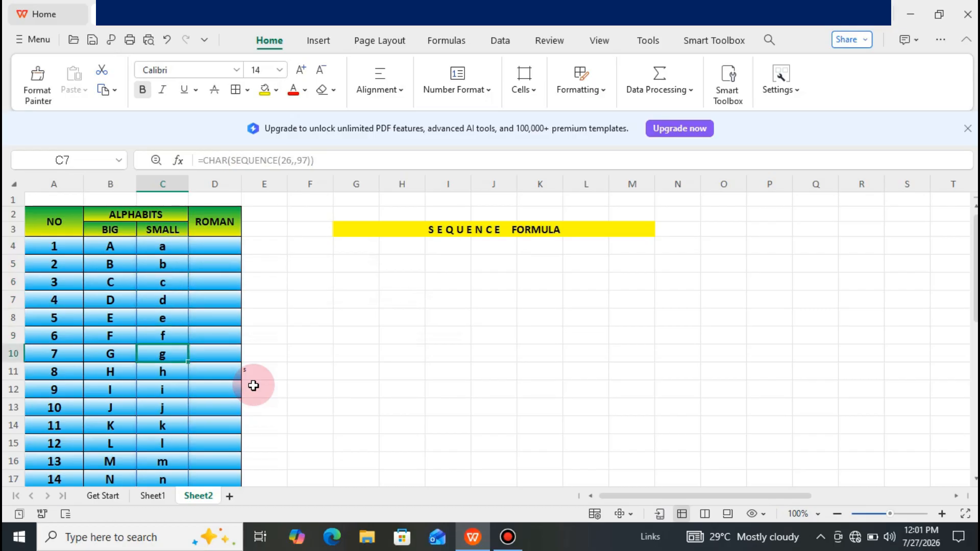
key(Down)
key(Down)
key(Up)
key(Up)
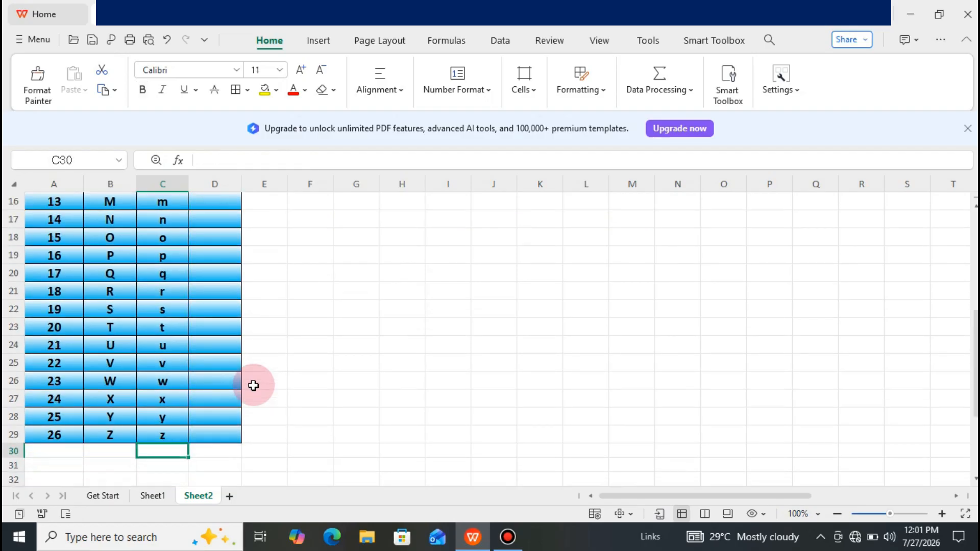
key(Down)
key(Up)
key(Up)
key(Up)
key(Up)
key(Up)
key(Up)
key(Up)
key(Up)
key(Up)
key(Up)
key(Up)
key(Up)
key(Up)
key(Up)
key(Up)
key(Up)
key(Up)
key(Up)
key(Up)
key(Up)
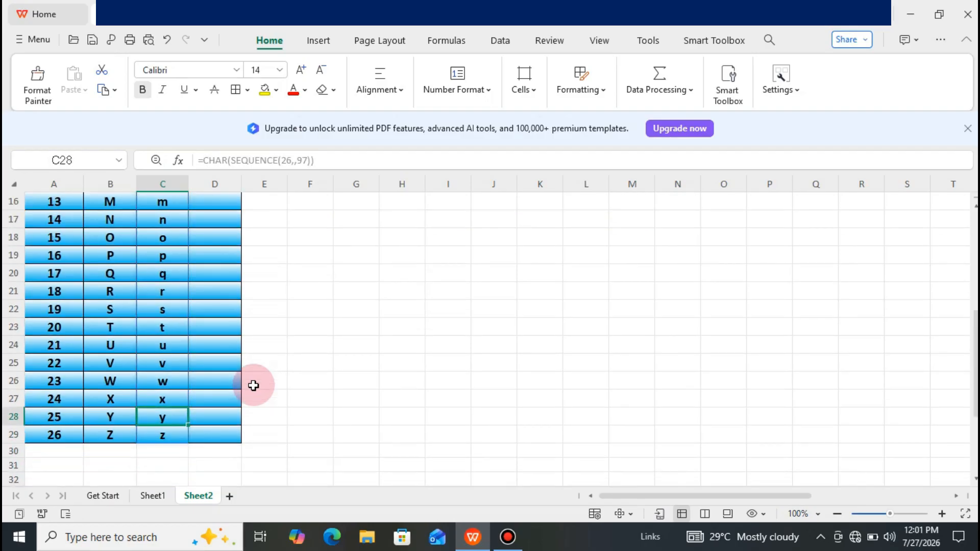
key(Up)
key(Up)
key(Up)
key(Up)
key(Up)
key(Up)
key(Up)
key(Down)
key(Down)
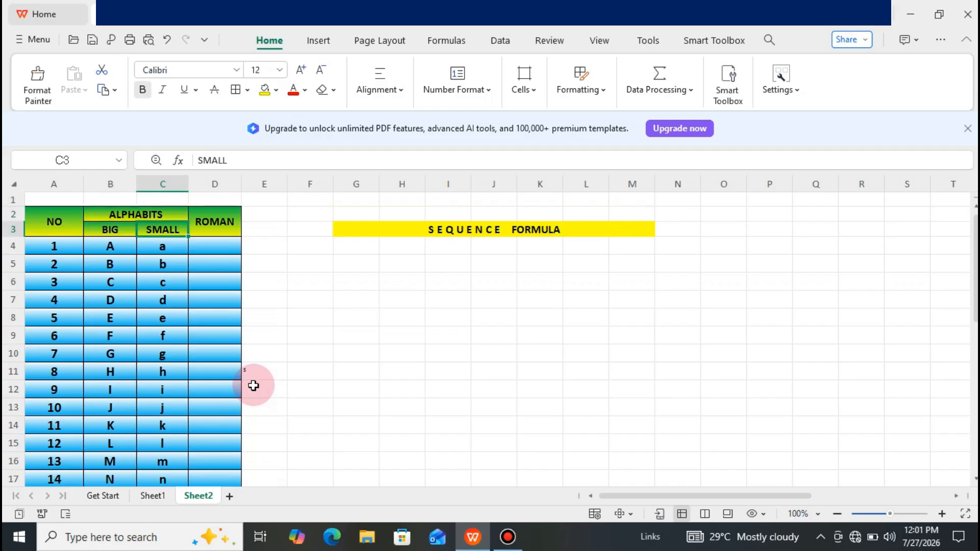
Enter =ROMAN(SEQUENCE(26)) in D4 to fill the ROMAN column with twenty-six Roman numerals.
key(Down)
key(Right)
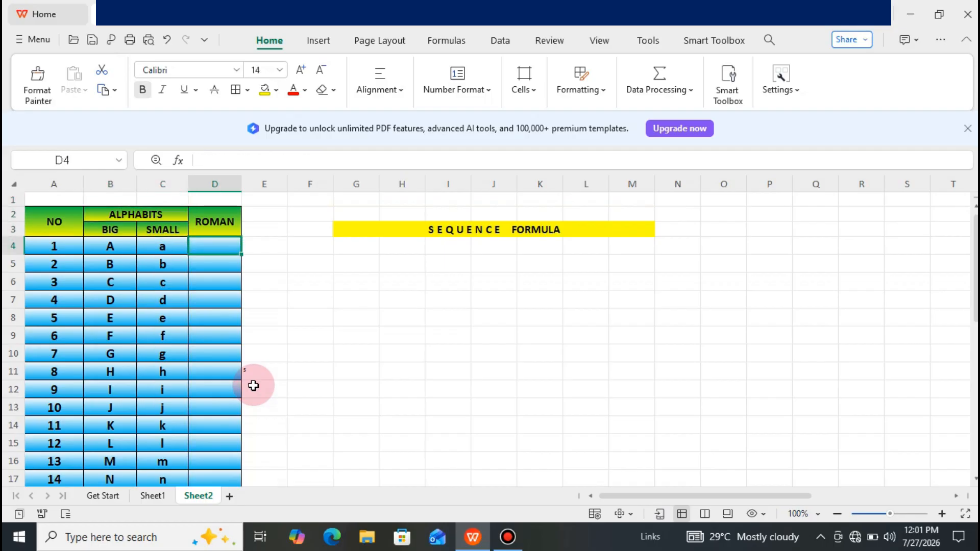
text(=R)
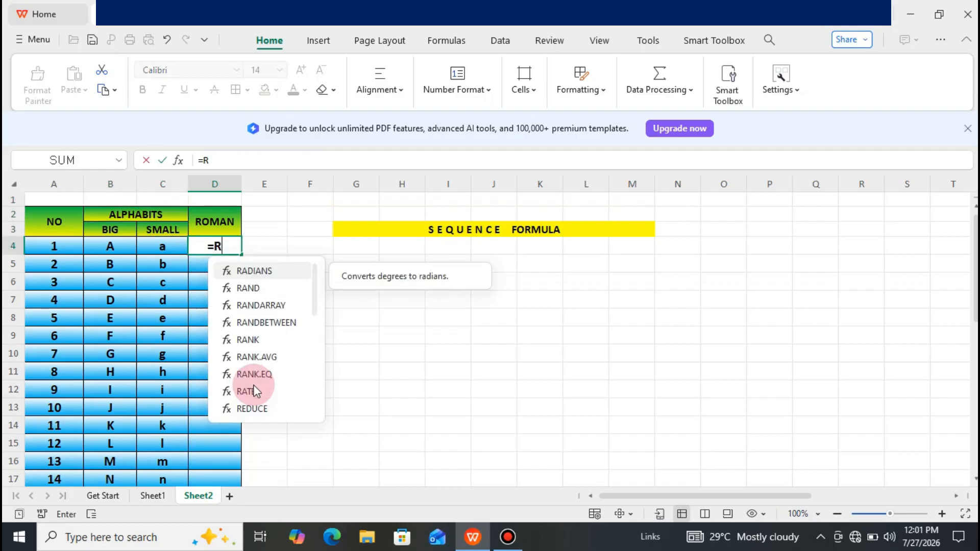
text(OMAN()
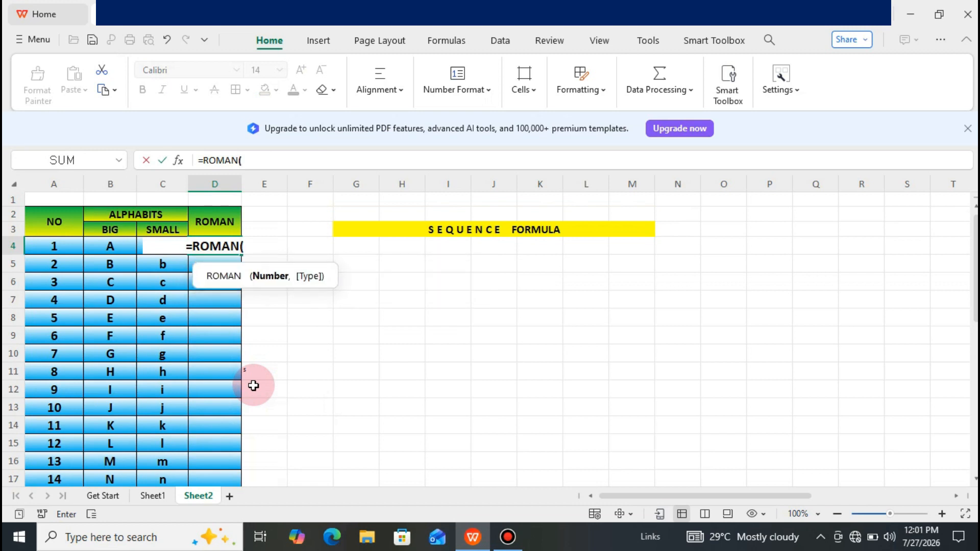
text(SEQUENCE()
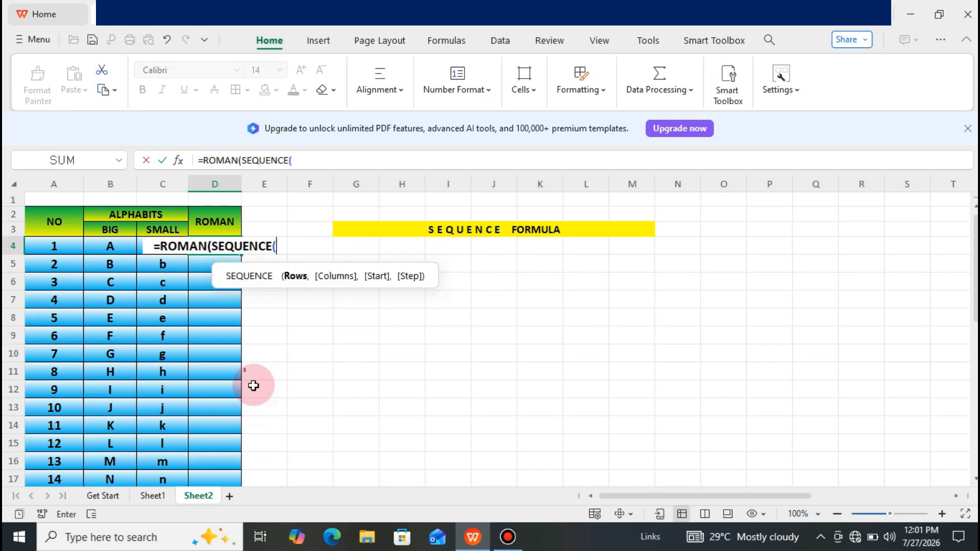
text(26)
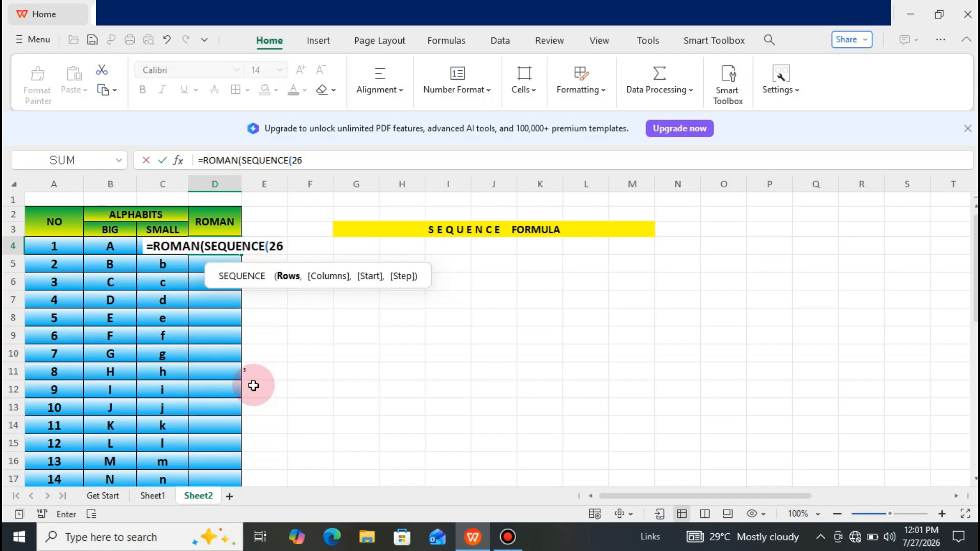
text()))
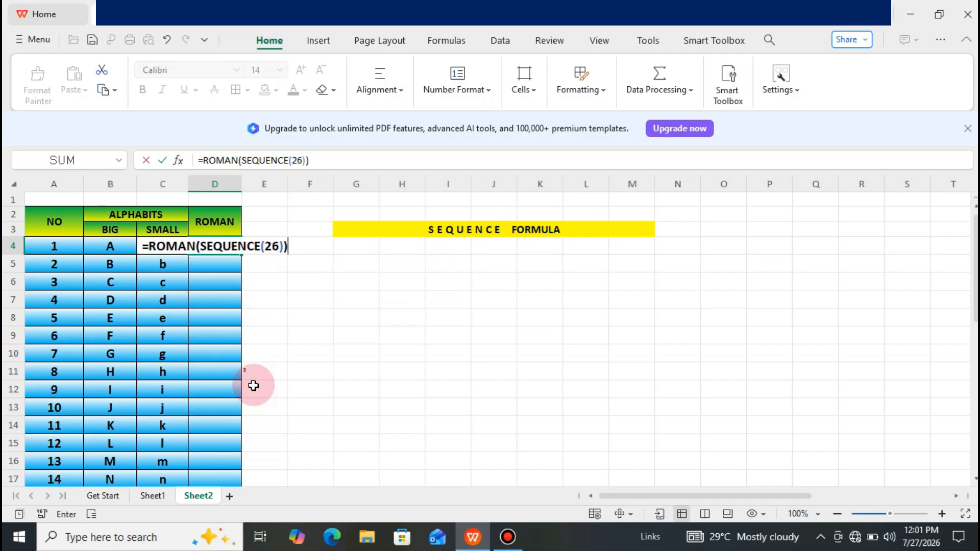
key(Return)
Check the Roman numerals down the ROMAN column to the table's last row, returning to the NO header.
key(Down)
key(Down)
key(Down)
key(Down)
key(Down)
key(Down)
key(Down)
key(Down)
key(Down)
key(Down)
key(Down)
key(Down)
key(Down)
key(Down)
key(Down)
key(Down)
key(Down)
key(Down)
key(Down)
key(Down)
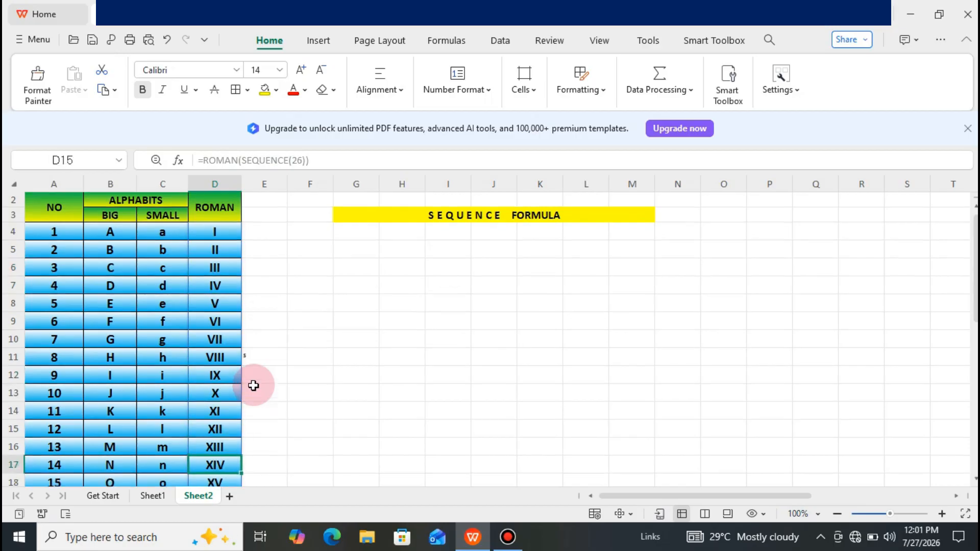
key(Up)
key(Up)
key(Up)
key(Up)
key(Up)
key(Up)
key(Up)
key(Up)
key(Up)
key(Up)
key(Up)
key(Up)
key(Up)
key(Up)
key(Up)
key(Up)
key(Up)
key(Up)
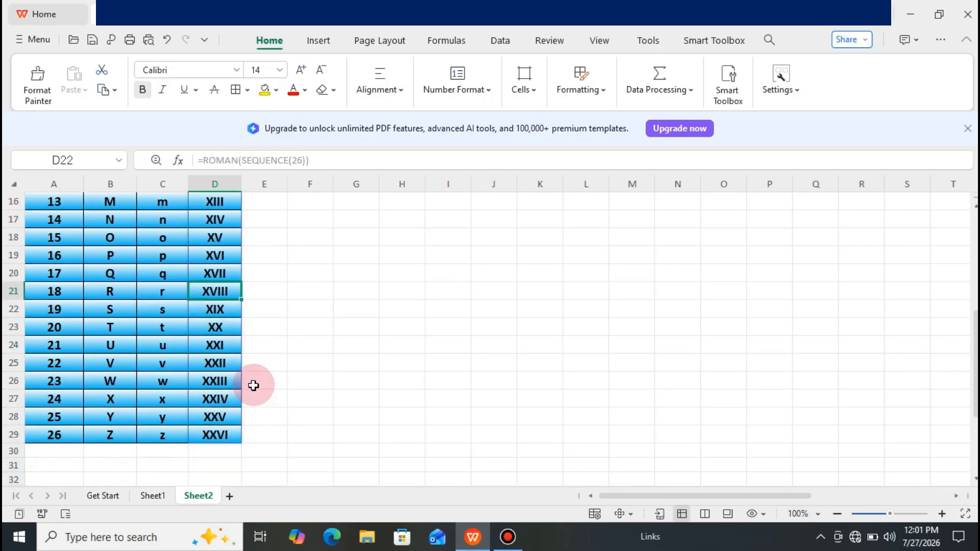
key(Up)
key(Up)
key(Up)
key(Up)
key(Up)
key(Up)
key(Left)
key(Left)
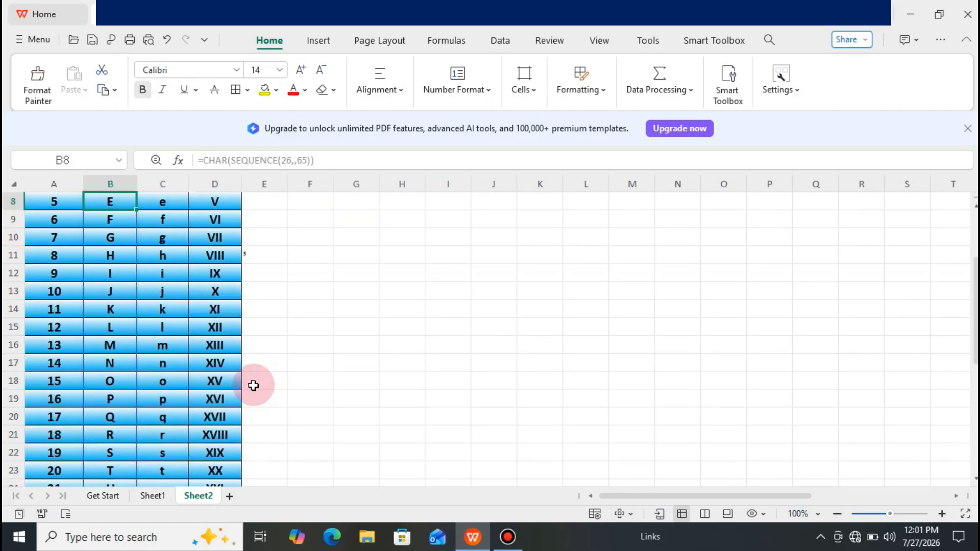
key(Left)
key(Up)
key(Up)
key(Up)
key(Up)
key(Up)
key(Up)
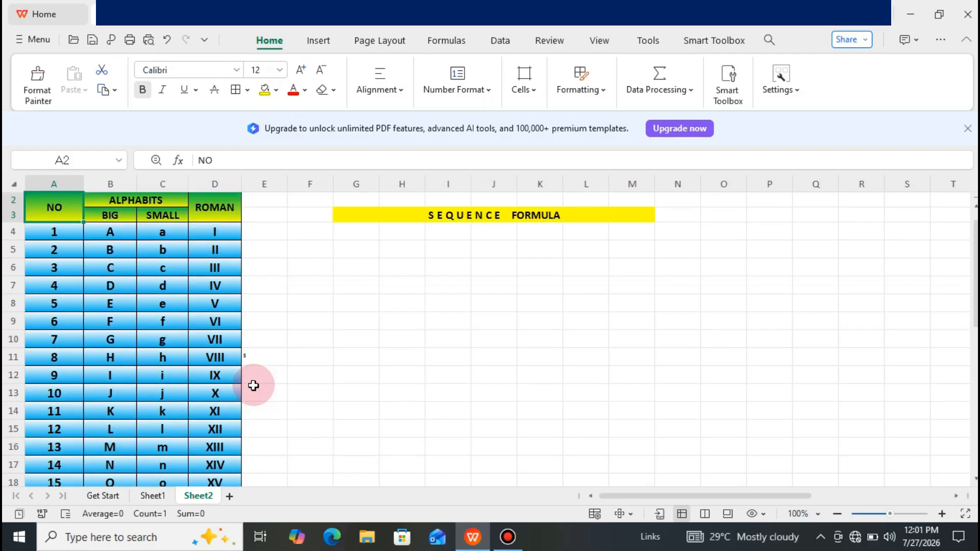
Compare the formula in A4 with the serial number cells directly below it in the NO column.
key(Down)
key(Down)
key(Down)
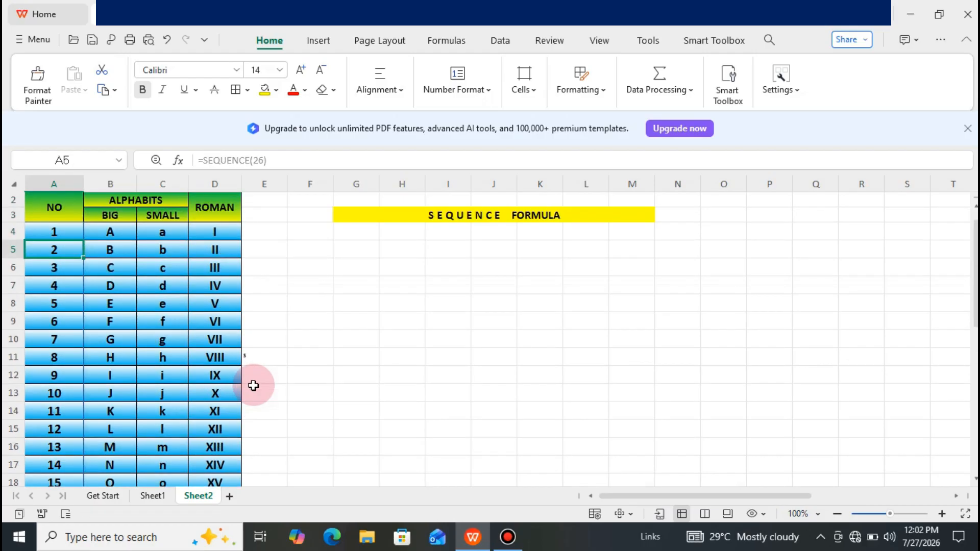
key(Down)
key(Up)
key(Up)
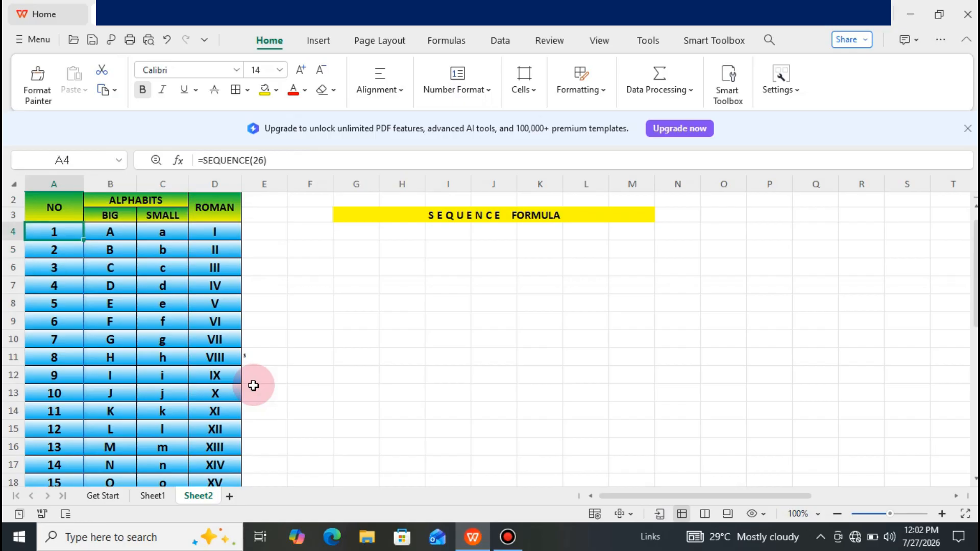
key(Down)
key(Up)
key(Down)
key(Down)
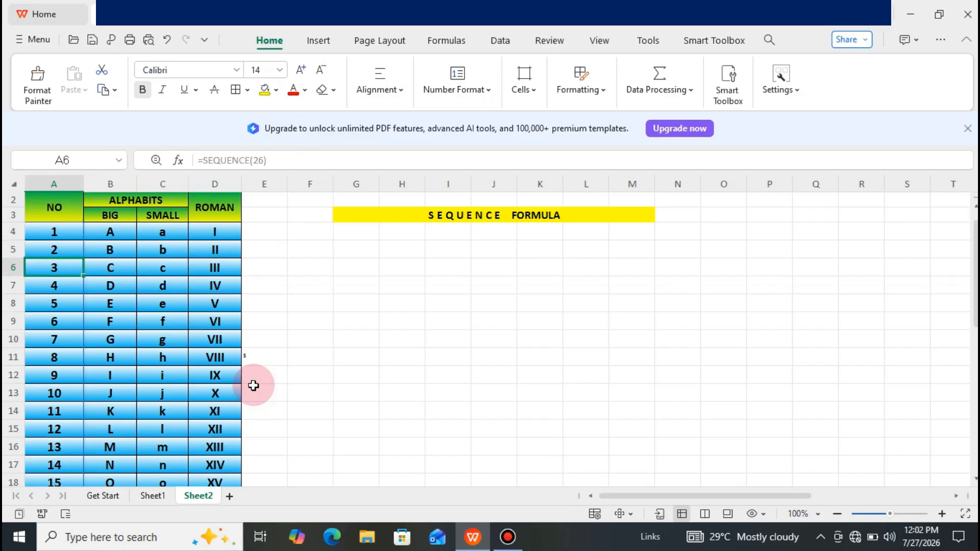
Enter =SEQUENCE(,26) in C37 to fill the NO row of the horizontal table below with serial numbers.
key(Down)
key(Down)
key(Down)
key(Down)
key(Down)
key(Down)
key(Down)
key(Down)
key(Down)
key(Down)
key(Down)
key(Down)
key(Down)
key(Down)
key(Down)
key(Down)
key(Down)
key(Down)
key(Down)
key(Down)
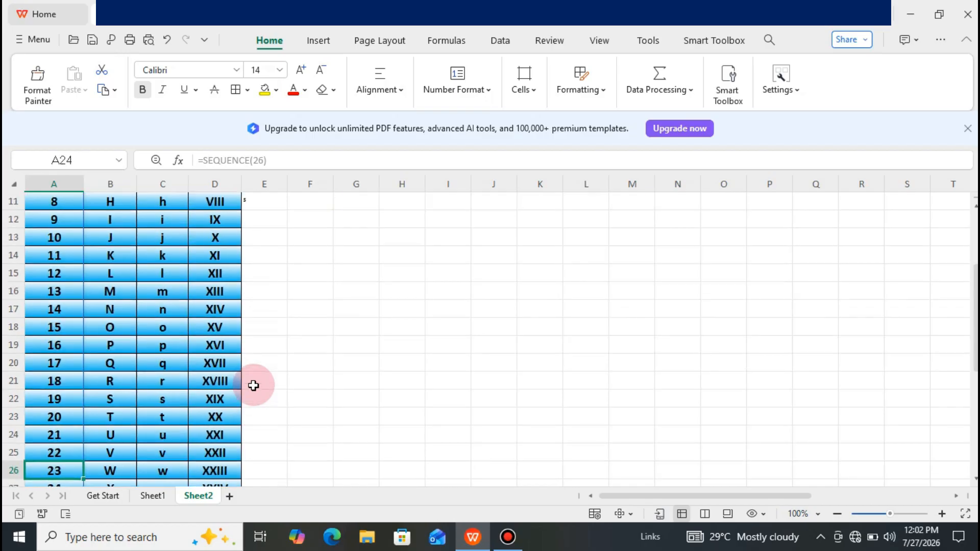
key(Down)
key(Down)
key(Down)
key(Down)
key(Down)
key(Down)
key(Down)
key(Down)
key(Down)
key(Down)
key(Down)
key(Down)
key(Down)
key(Down)
key(Down)
key(Down)
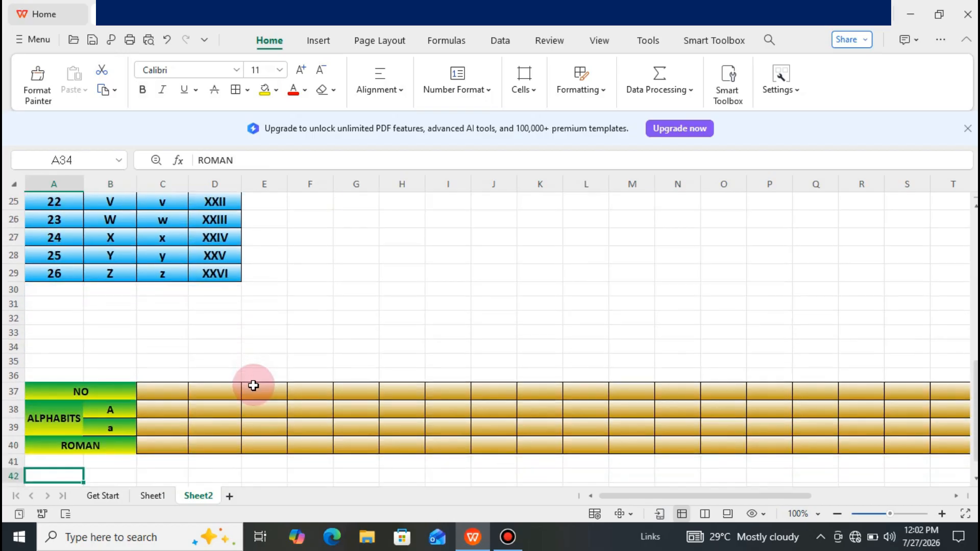
key(Down)
key(Up)
key(Up)
key(Up)
key(Up)
key(Up)
key(Up)
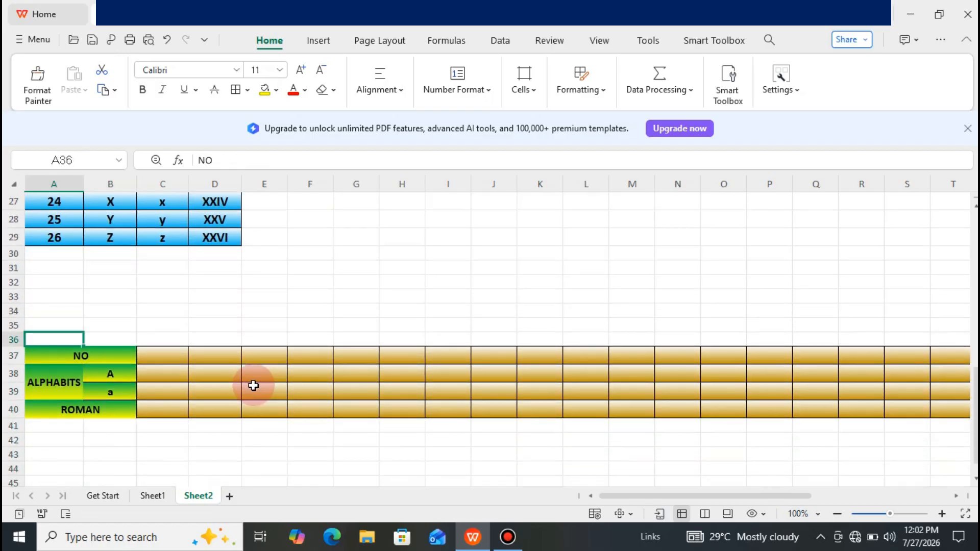
key(Down)
key(Right)
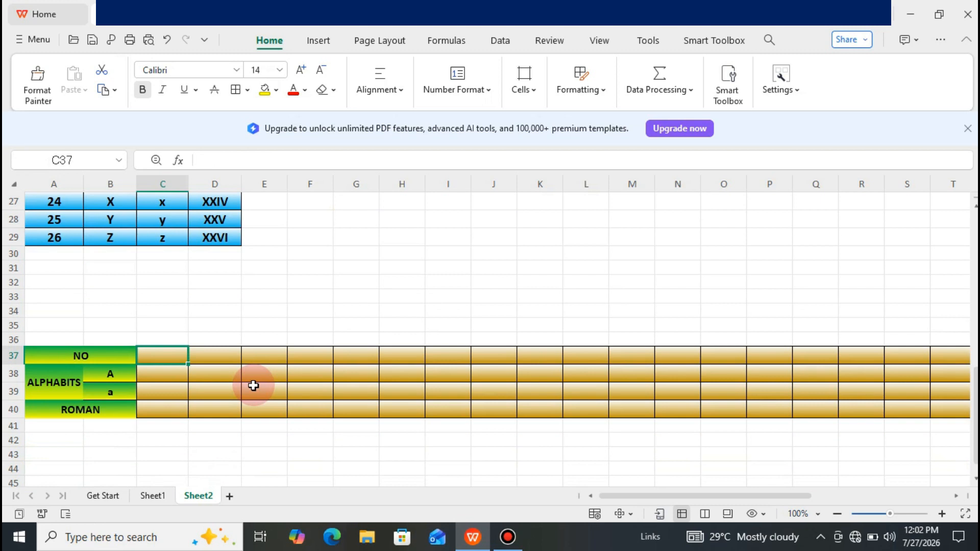
text(=)
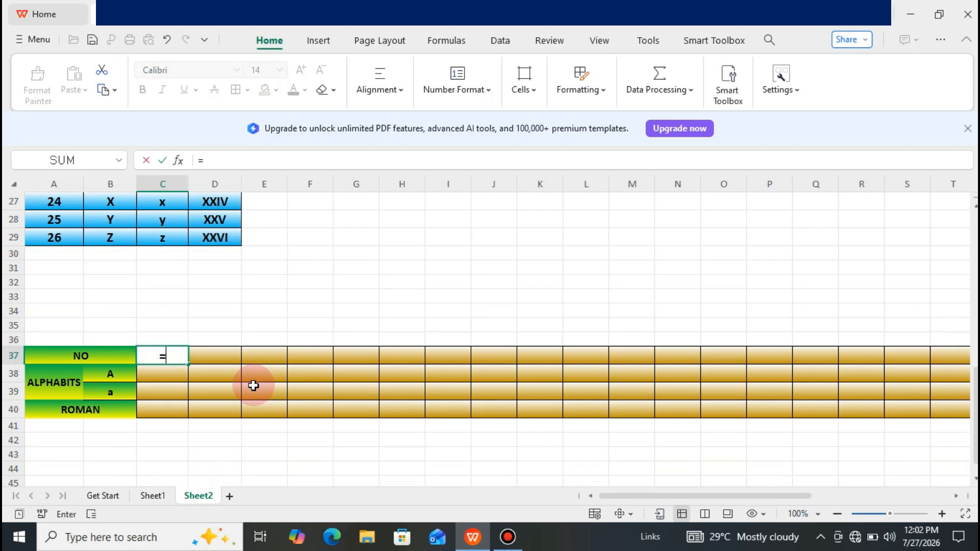
text(SEQUEN)
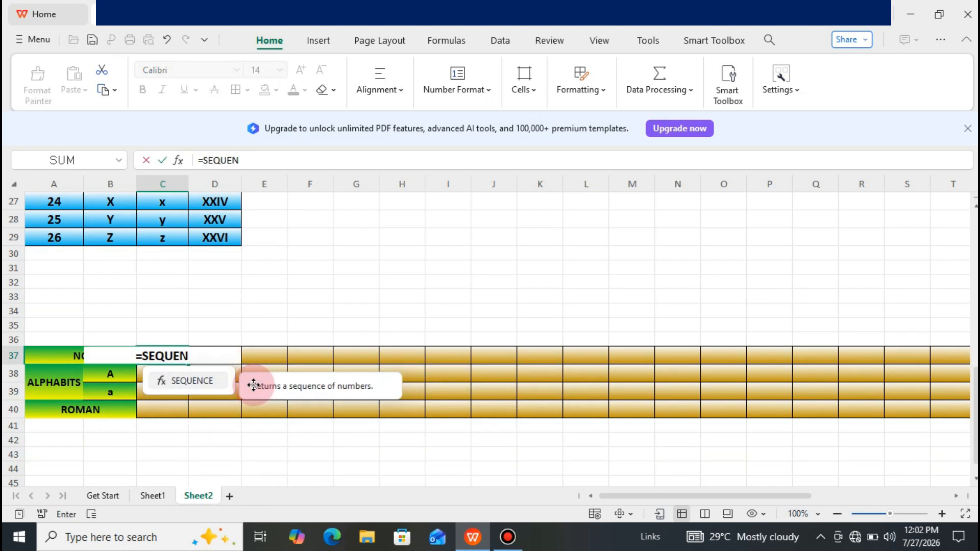
text(CE()
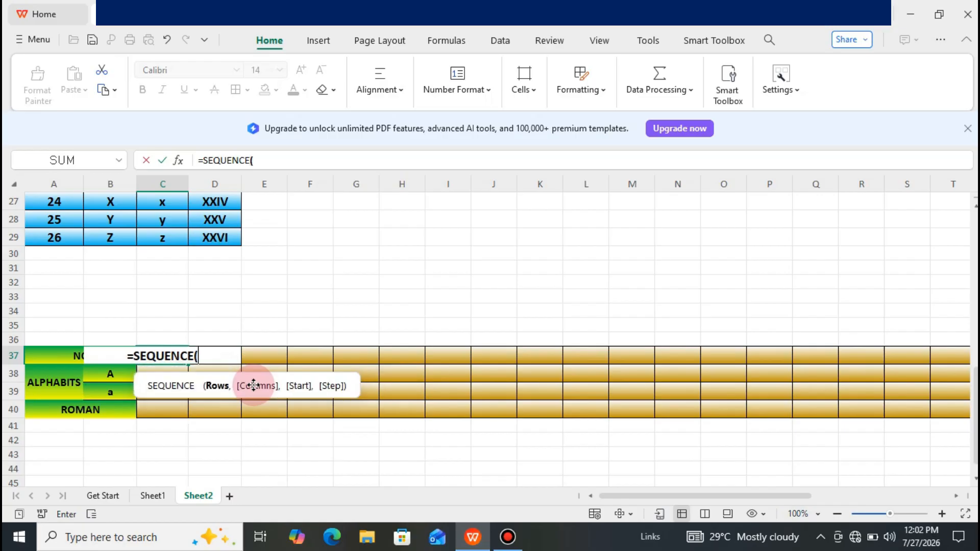
text(,)
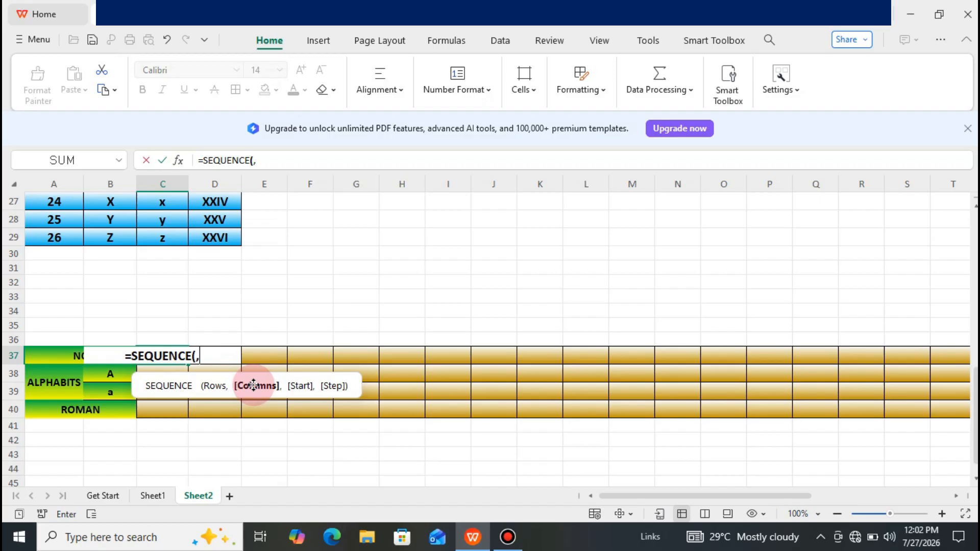
text(26)
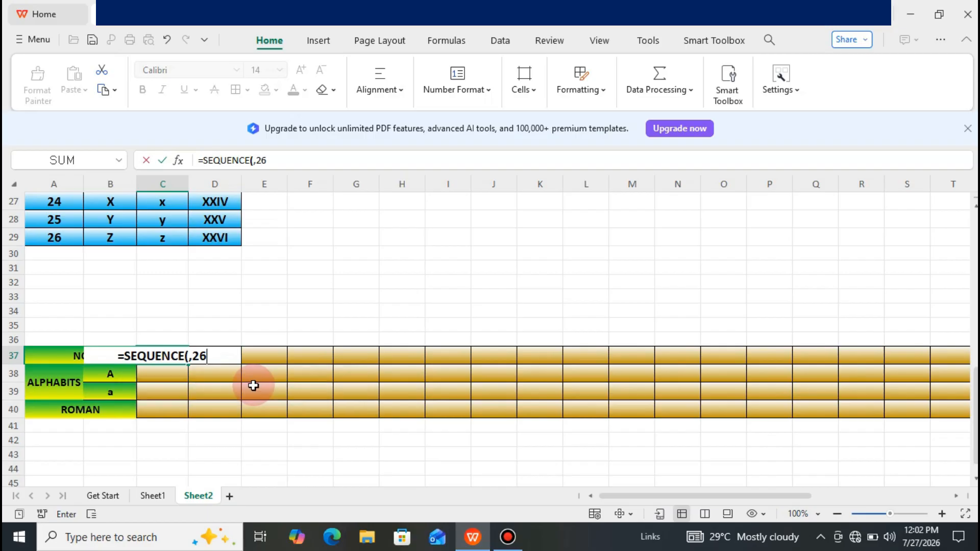
text())
key(Return)
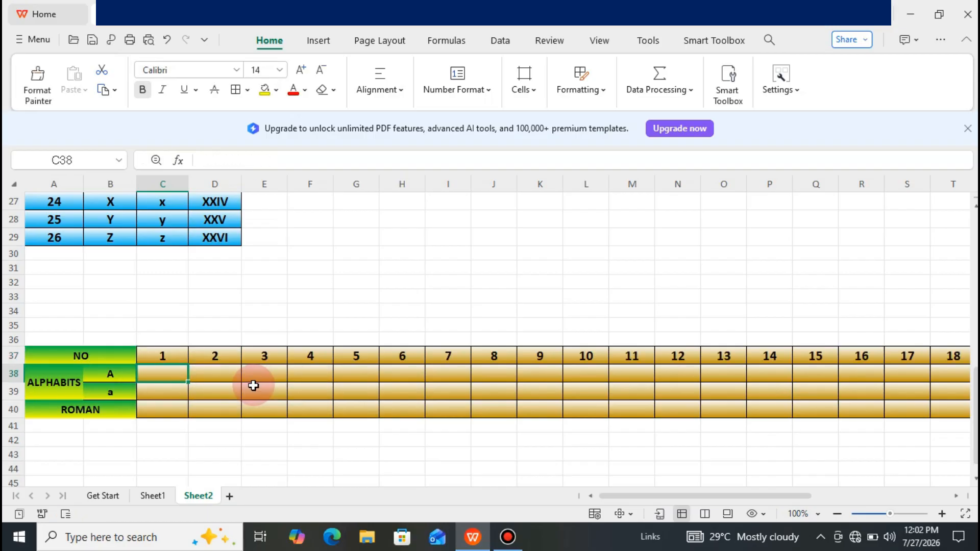
Check the serial numbers across the NO row to the horizontal table's last column, returning to C38.
key(Right)
key(Right)
key(Right)
key(Right)
key(Right)
key(Right)
key(Right)
key(Right)
key(Right)
key(Right)
key(Right)
key(Right)
key(Right)
key(Right)
key(Right)
key(Right)
key(Right)
key(Right)
key(Right)
key(Right)
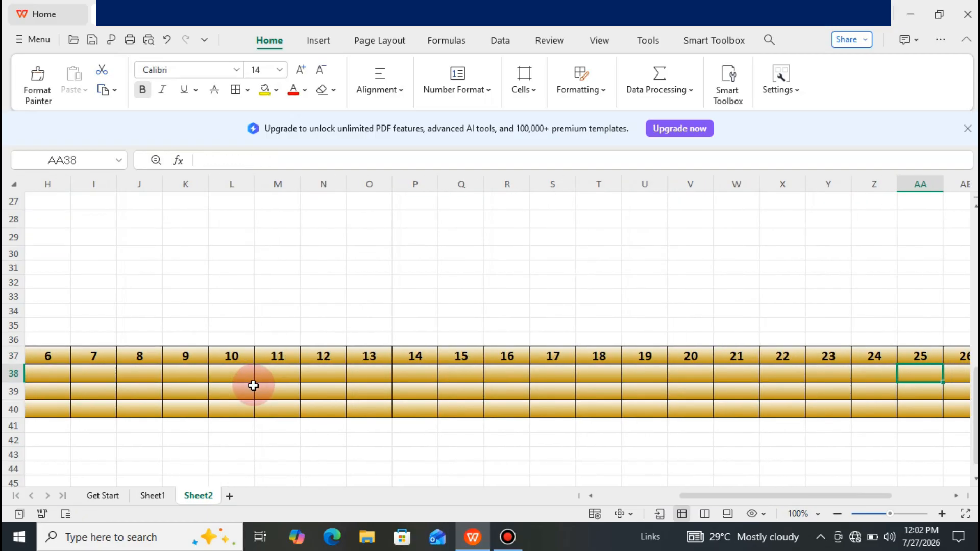
key(Right)
key(Right)
key(Left)
key(Left)
key(Left)
key(Left)
key(Left)
key(Left)
key(Left)
key(Left)
key(Left)
key(Left)
key(Left)
key(Left)
key(Left)
key(Left)
key(Left)
key(Left)
key(Left)
key(Left)
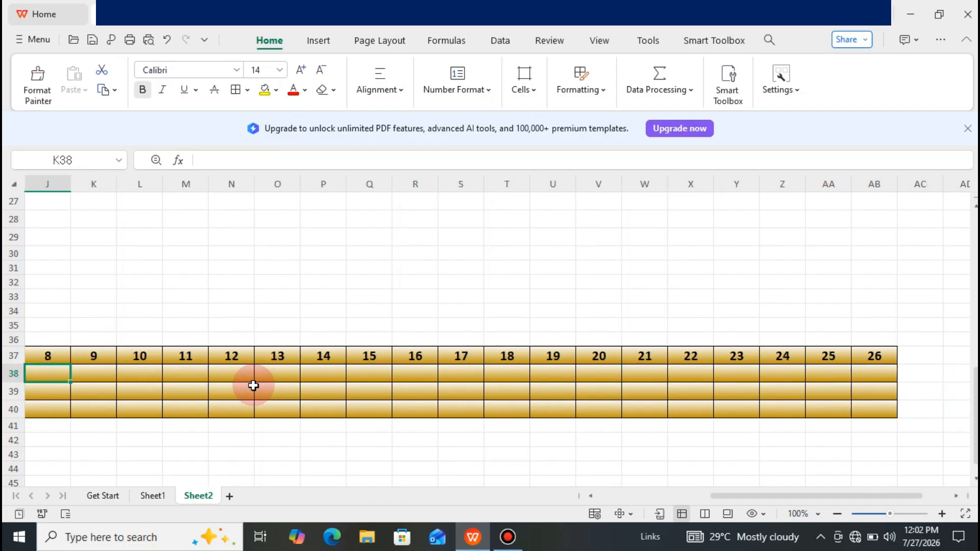
key(Left)
key(Left)
key(Left)
key(Left)
key(Left)
key(Left)
key(Left)
key(Left)
key(Left)
key(Left)
key(Right)
key(Right)
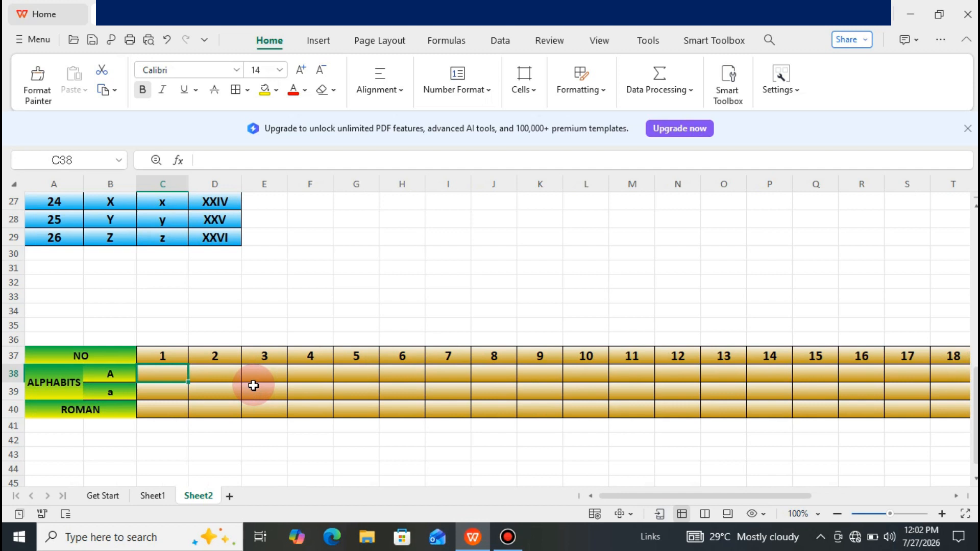
Enter =CHAR(SEQUENCE(,26,65)) in C38 to fill the horizontal table's A row with capital letters.
text(=CHAR)
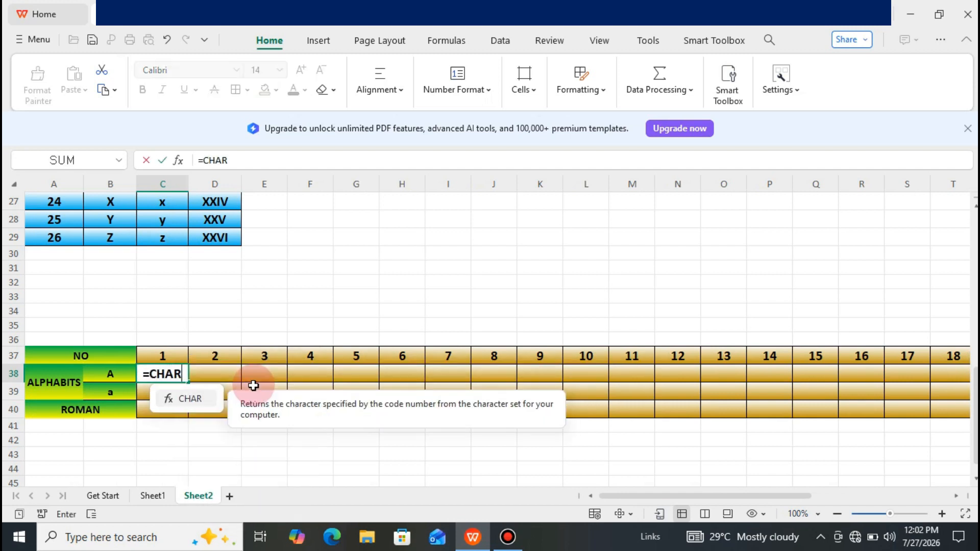
text((SEQ)
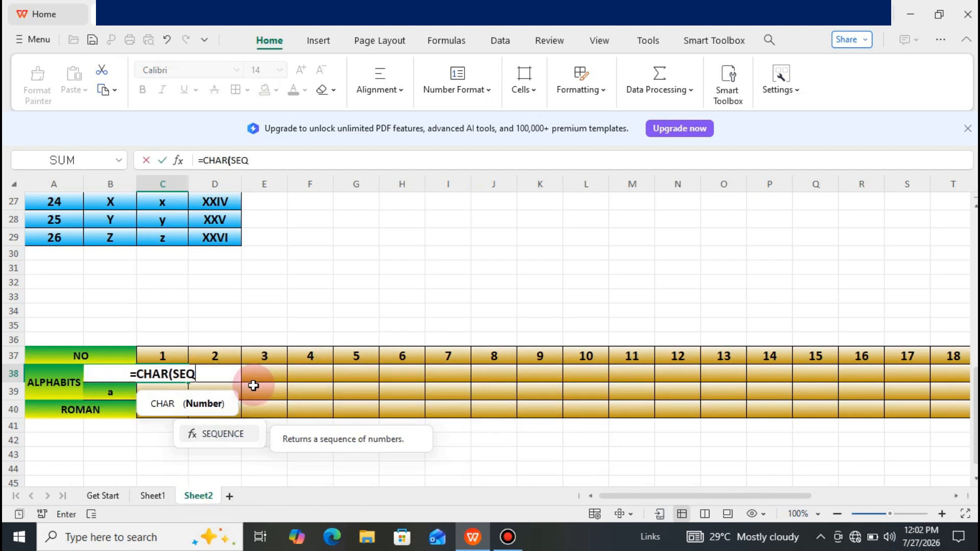
text(UENE)
key(BackSpace)
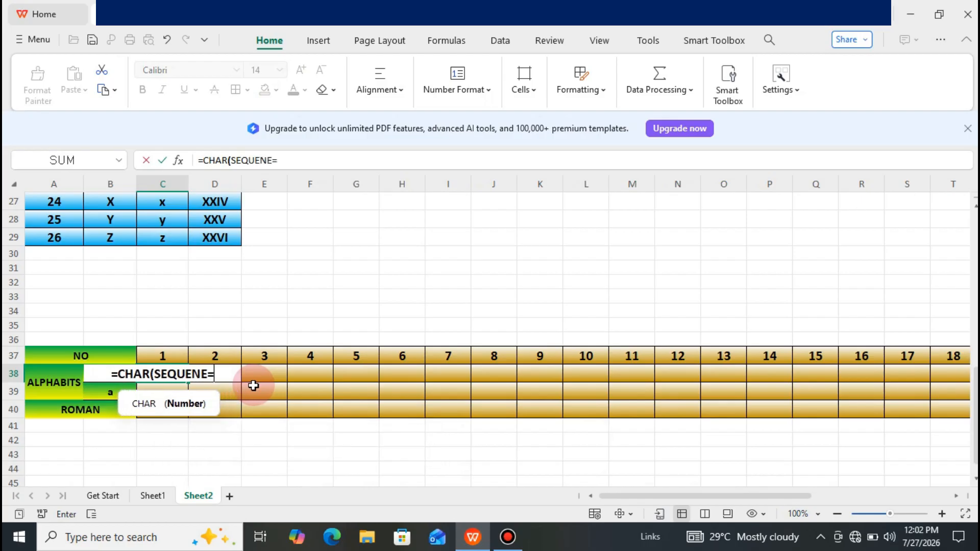
text(CE)
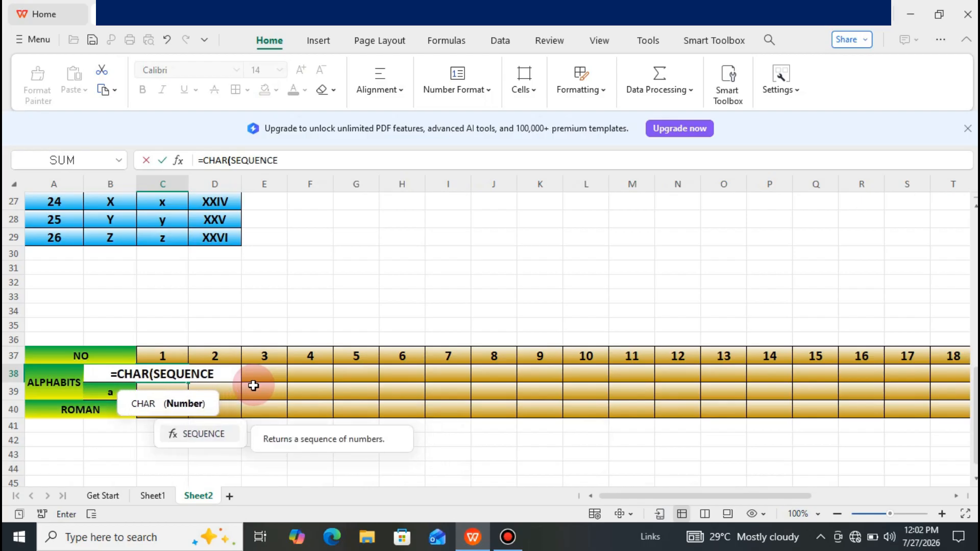
text(()
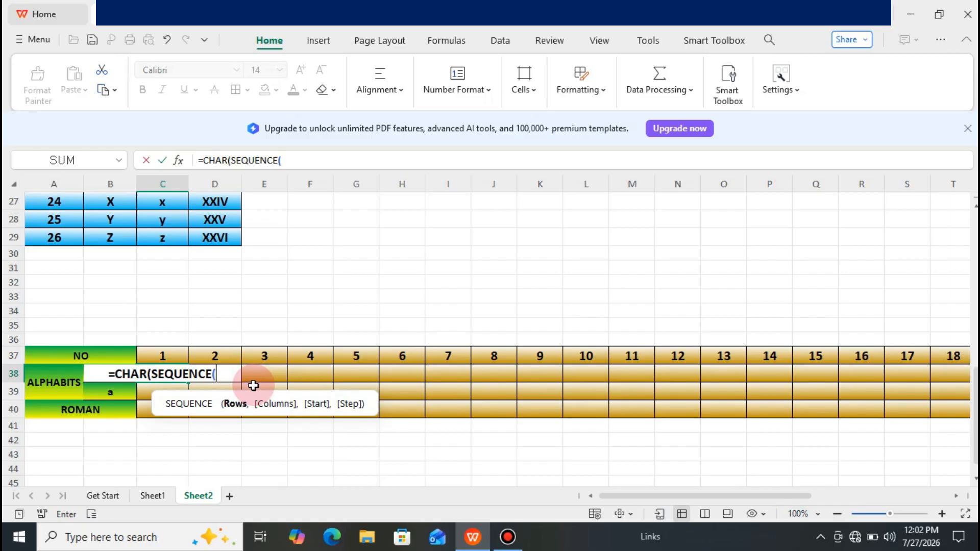
text(,)
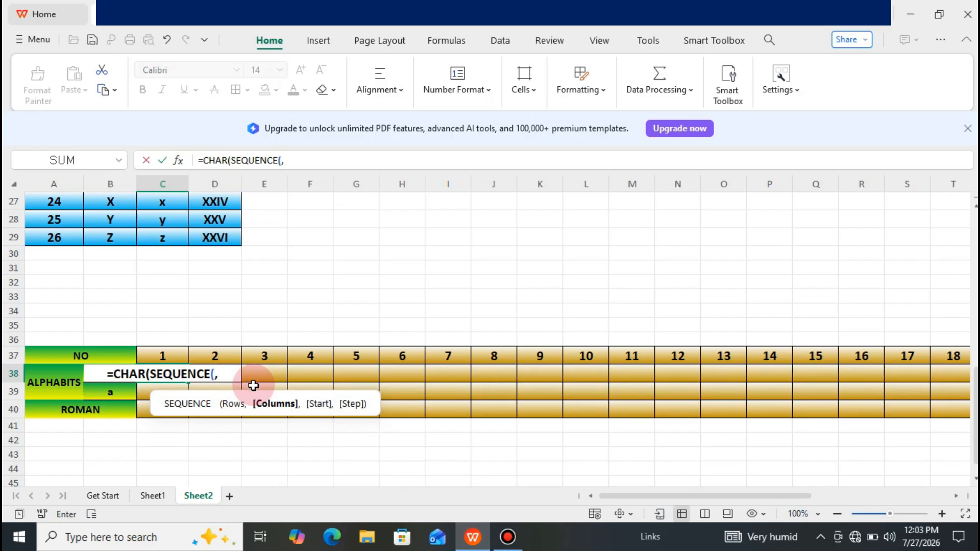
text(2)
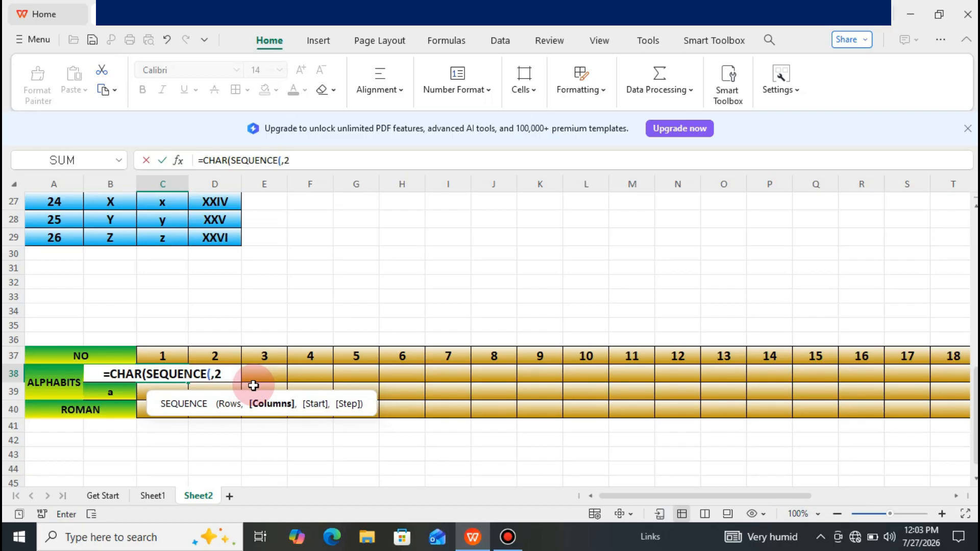
text(6,)
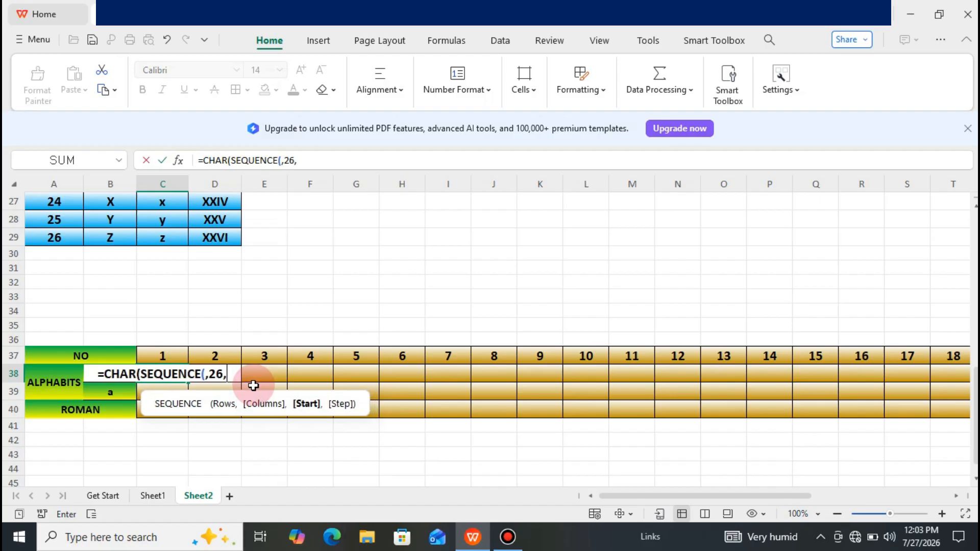
text(65)
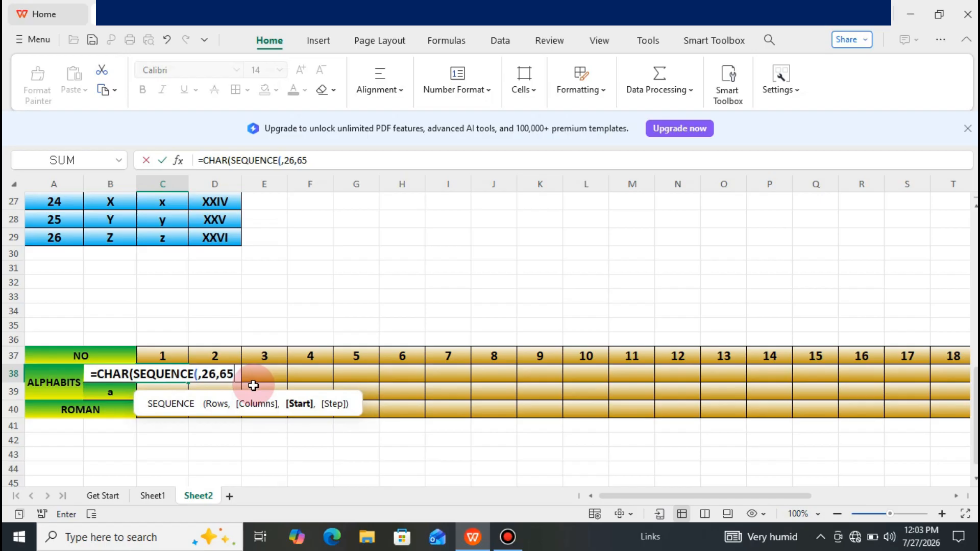
text())
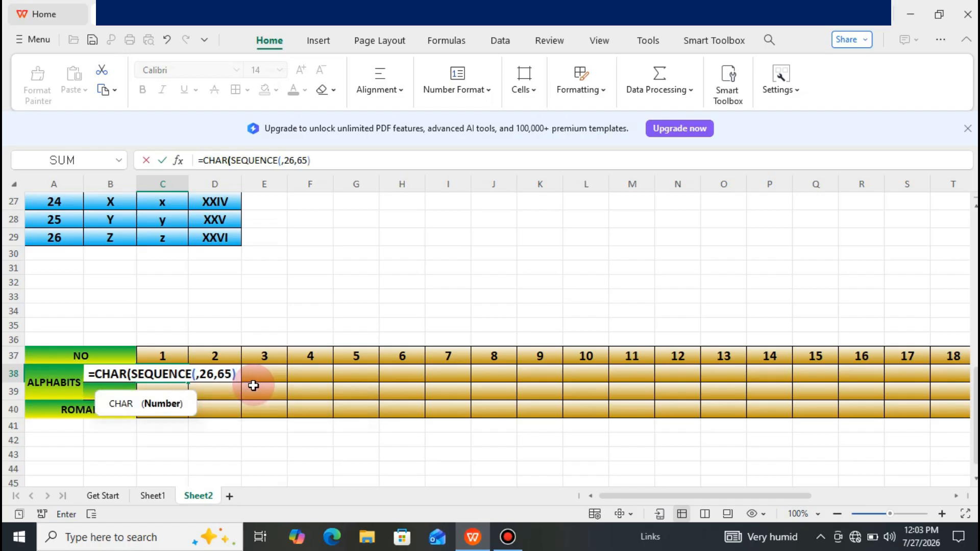
text())
key(Return)
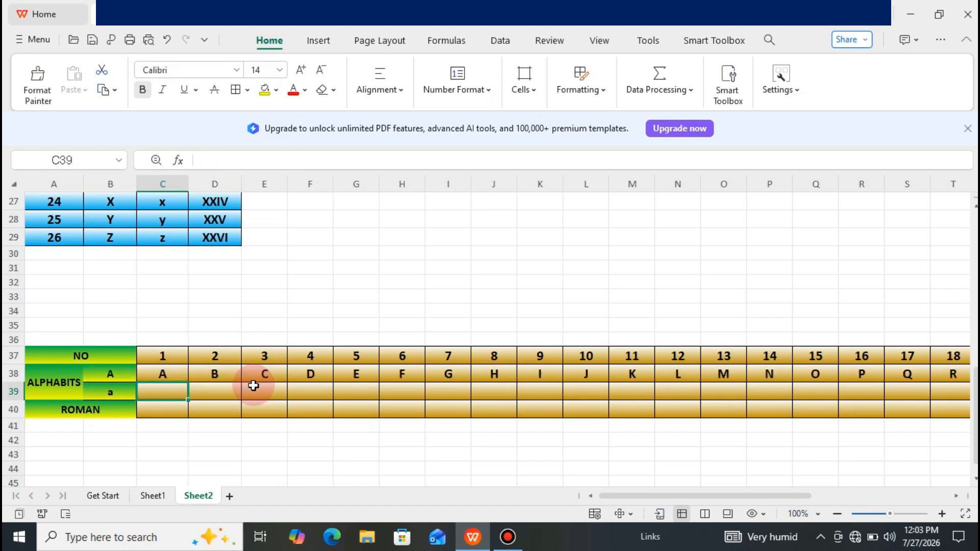
Check the capital letters across the A row to the horizontal table's last column, returning to C39.
key(Right)
key(Right)
key(Right)
key(Right)
key(Right)
key(Right)
key(Right)
key(Right)
key(Right)
key(Right)
key(Right)
key(Right)
key(Right)
key(Right)
key(Right)
key(Right)
key(Right)
key(Right)
key(Right)
key(Right)
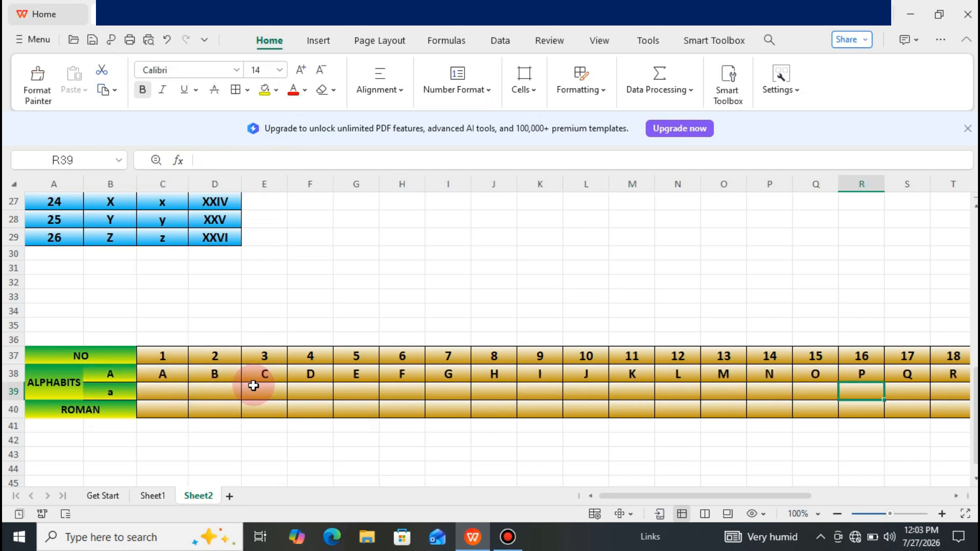
key(Right)
key(Right)
key(Left)
key(Left)
key(Left)
key(Left)
key(Left)
key(Left)
key(Left)
key(Left)
key(Left)
key(Left)
key(Left)
key(Left)
key(Left)
key(Left)
key(Left)
key(Left)
key(Left)
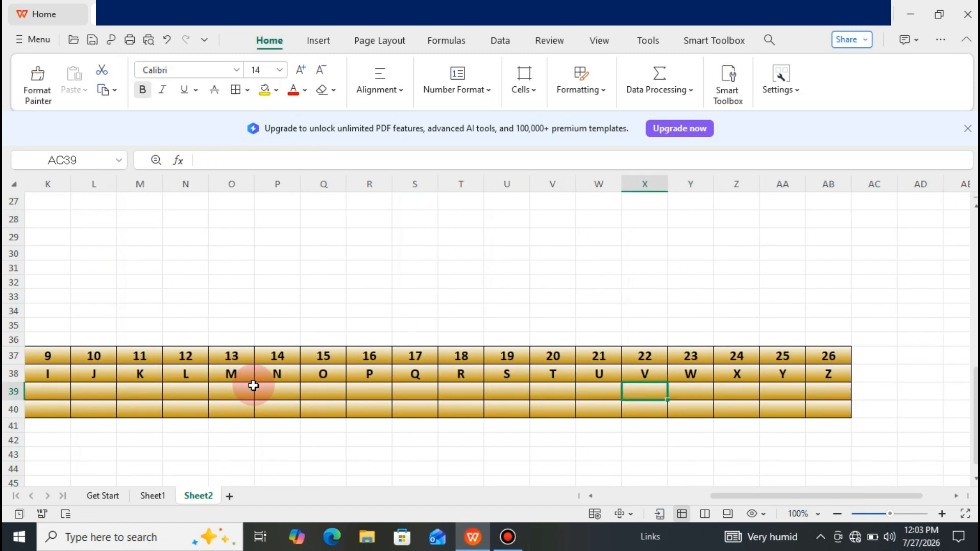
key(Left)
key(Left)
key(Left)
key(Left)
key(Left)
key(Left)
key(Left)
key(Left)
key(Left)
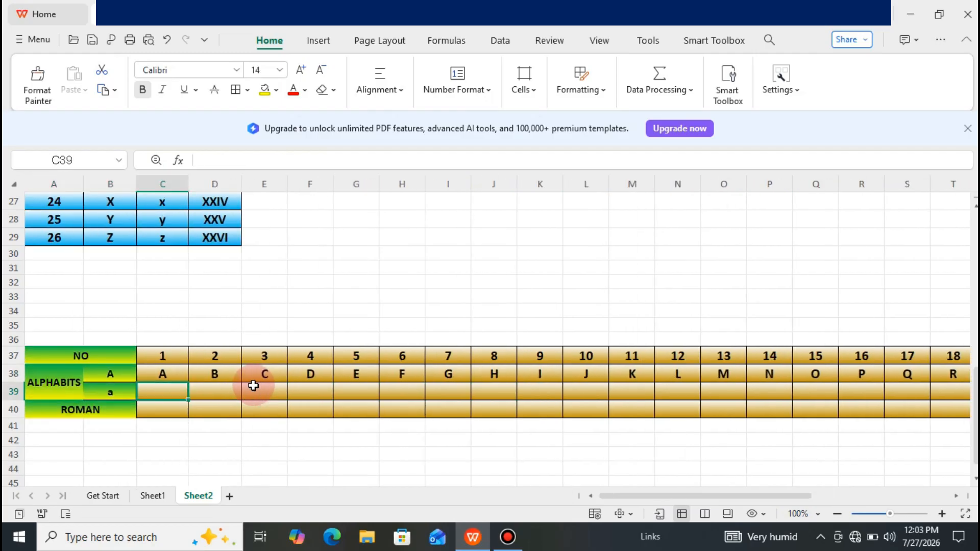
Enter =CHAR(SEQUENCE(,26,97)) in C39 to fill the horizontal table's a row with small letters.
text(=CHAR)
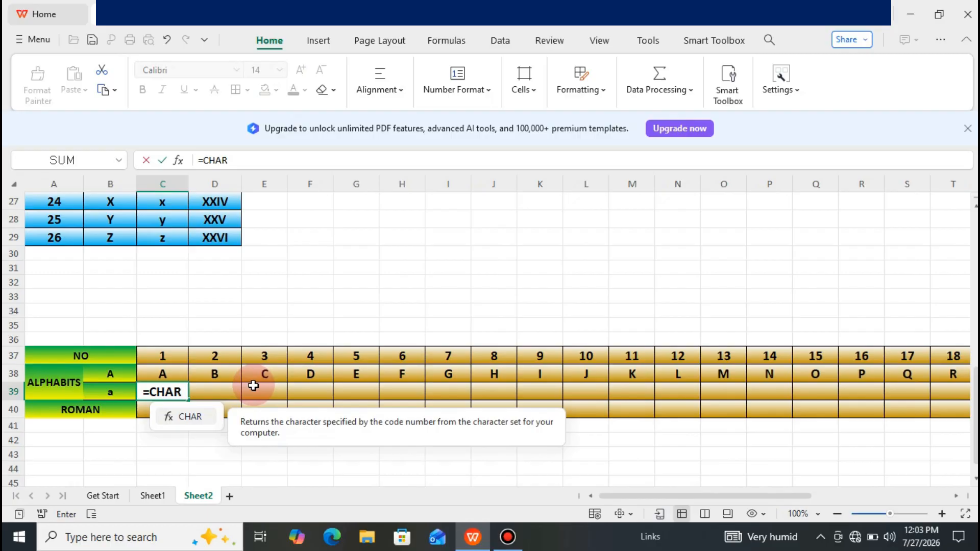
text((SEQU)
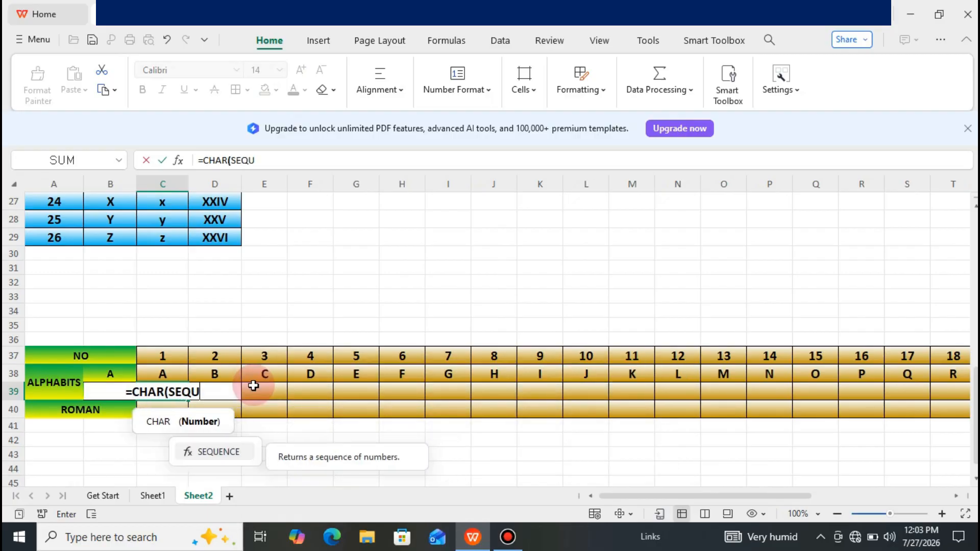
text(ENCE()
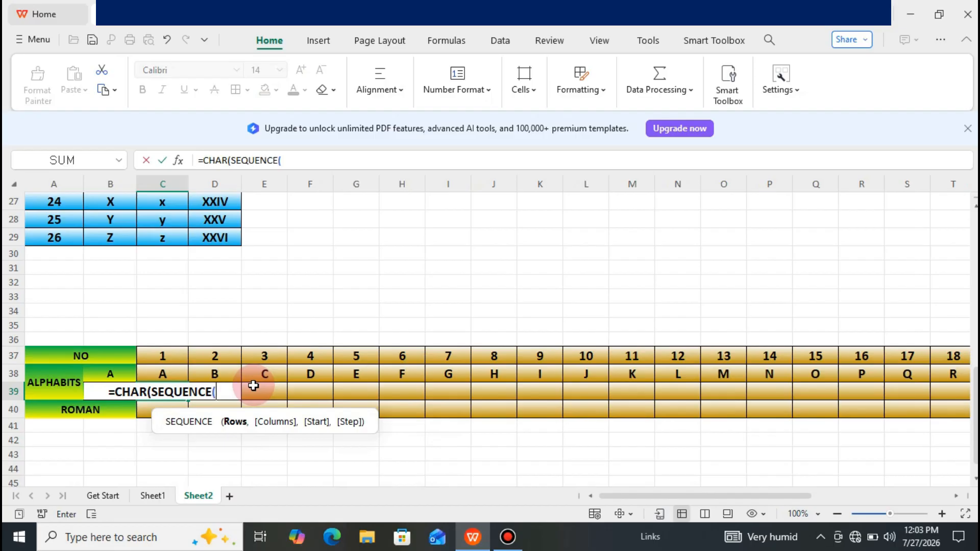
text(,)
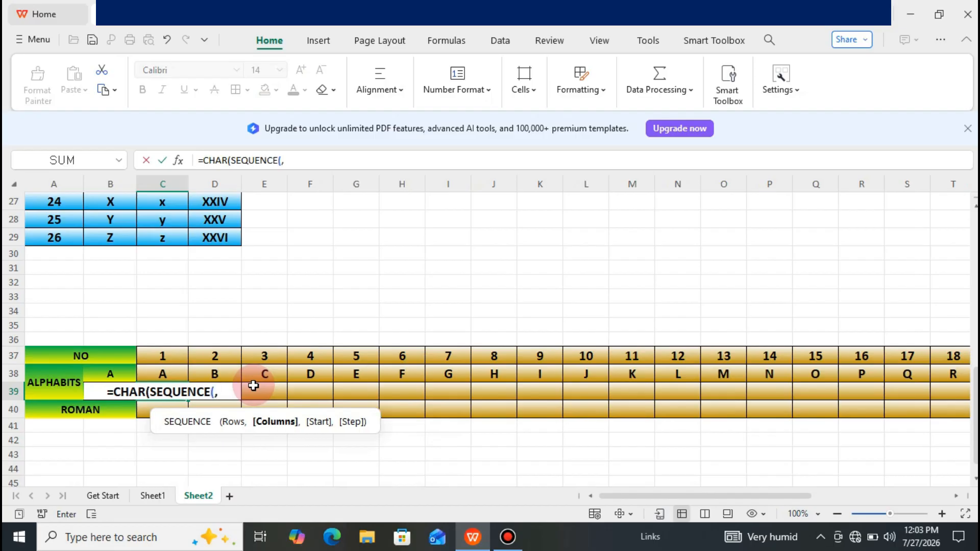
text(26,)
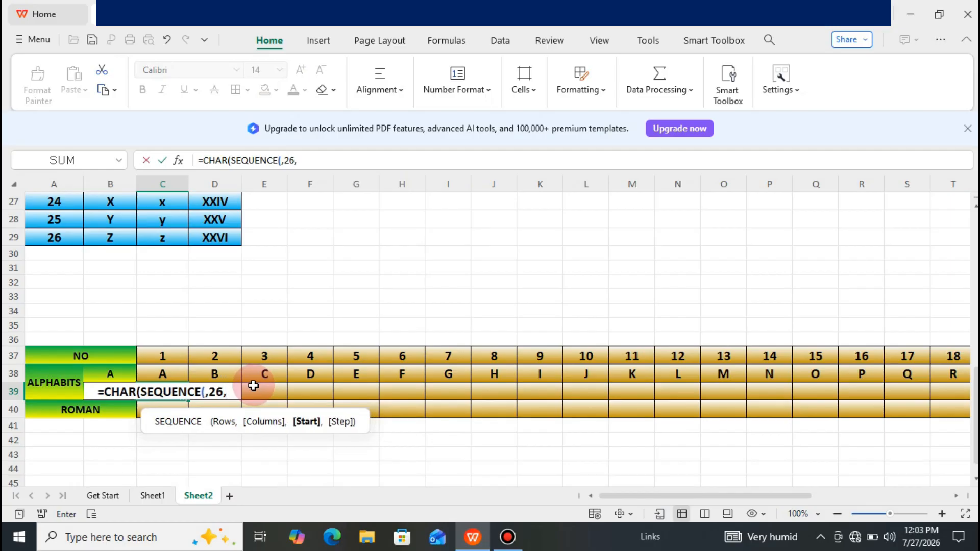
text(97)
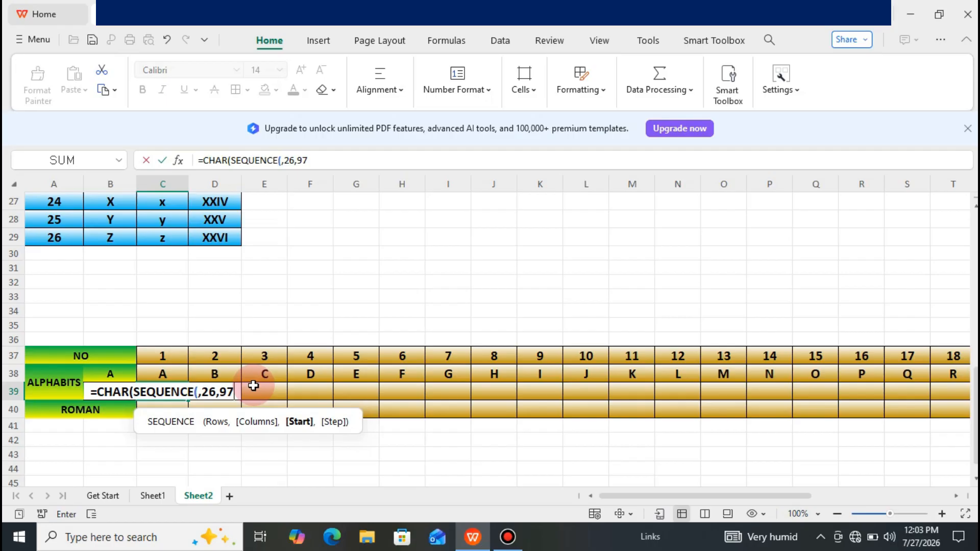
text())
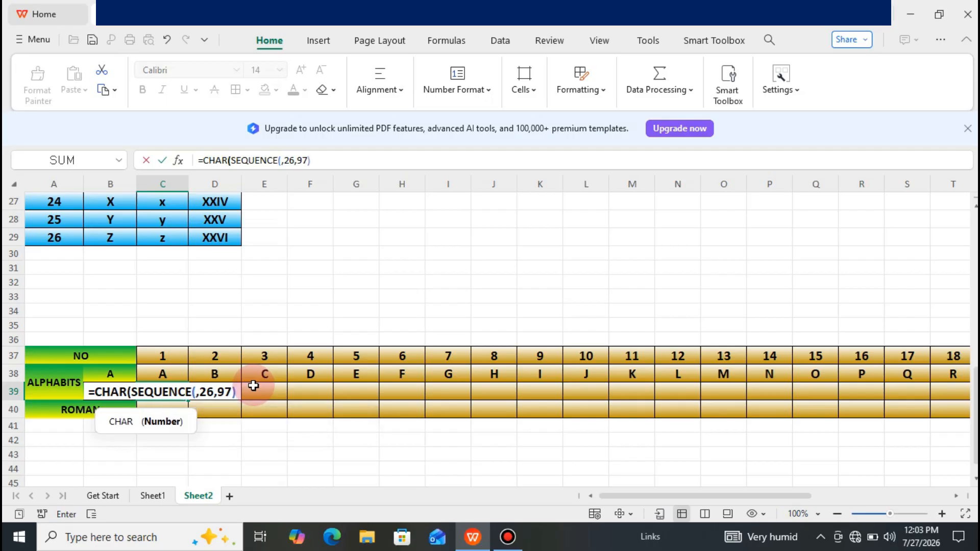
text())
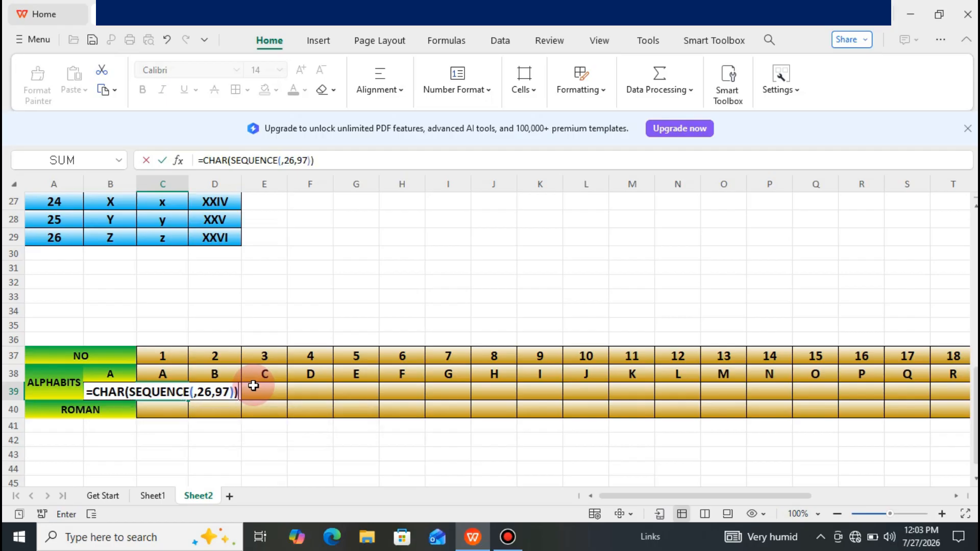
key(Return)
Check the small letters across the a row up to the horizontal table's last column.
key(Right)
key(Right)
key(Right)
key(Right)
key(Right)
key(Right)
key(Right)
key(Right)
key(Right)
key(Right)
key(Right)
key(Right)
key(Right)
key(Right)
key(Right)
key(Right)
key(Right)
key(Right)
key(Right)
key(Right)
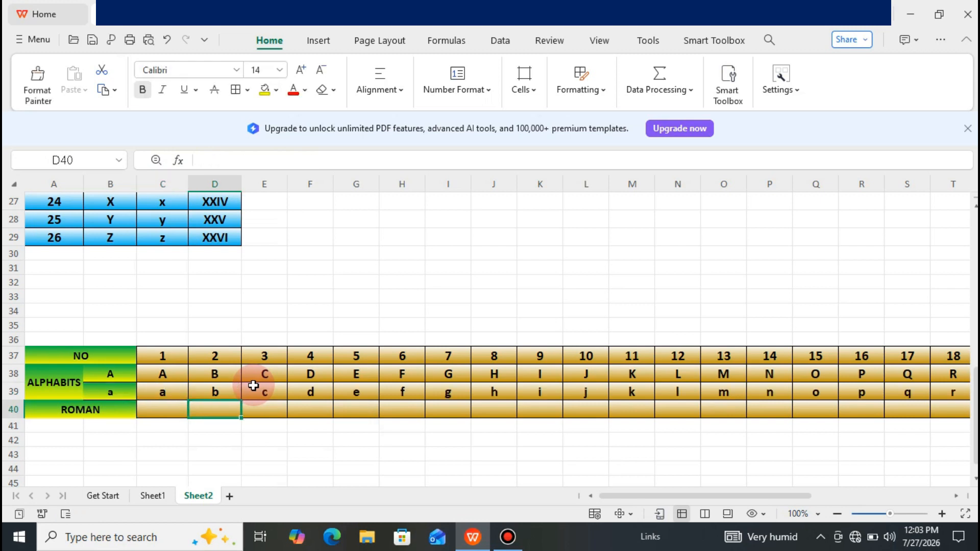
key(Right)
key(Right)
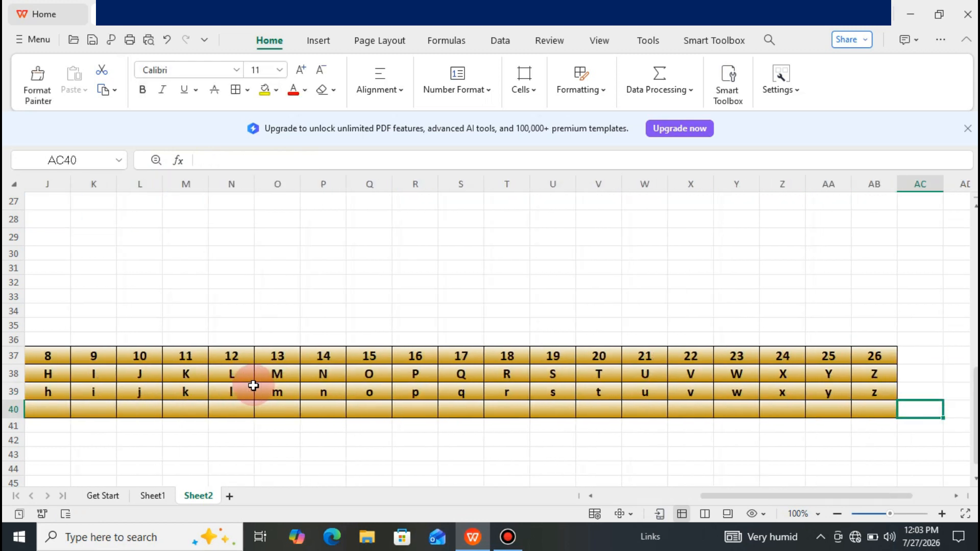
Go back along the horizontal table's ROMAN row to its first empty cell, C40.
key(Left)
key(Left)
key(Left)
key(Left)
key(Left)
key(Left)
key(Left)
key(Left)
key(Left)
key(Left)
key(Left)
key(Left)
key(Left)
key(Left)
key(Left)
key(Left)
key(Left)
key(Left)
key(Left)
key(Left)
key(Left)
key(Left)
key(Left)
key(Left)
key(Left)
key(Left)
key(Left)
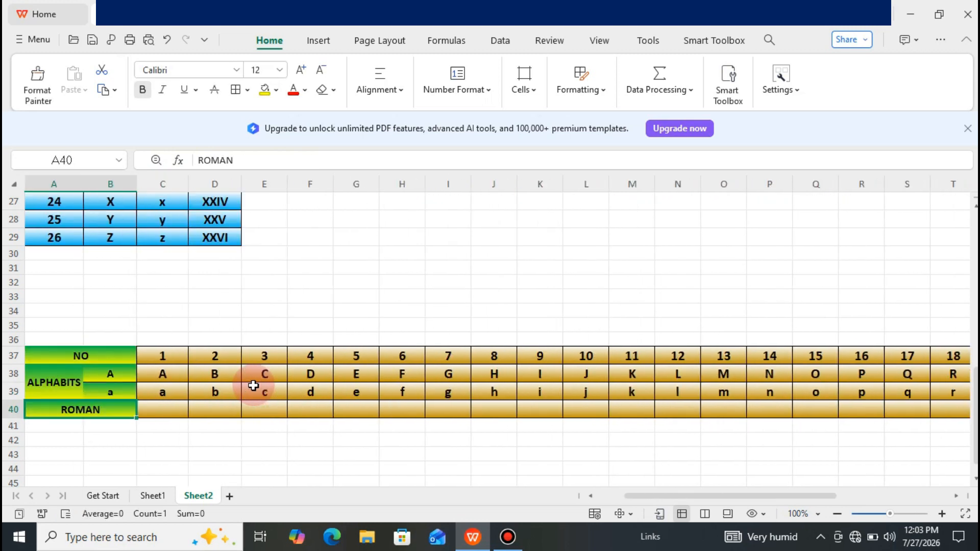
key(Right)
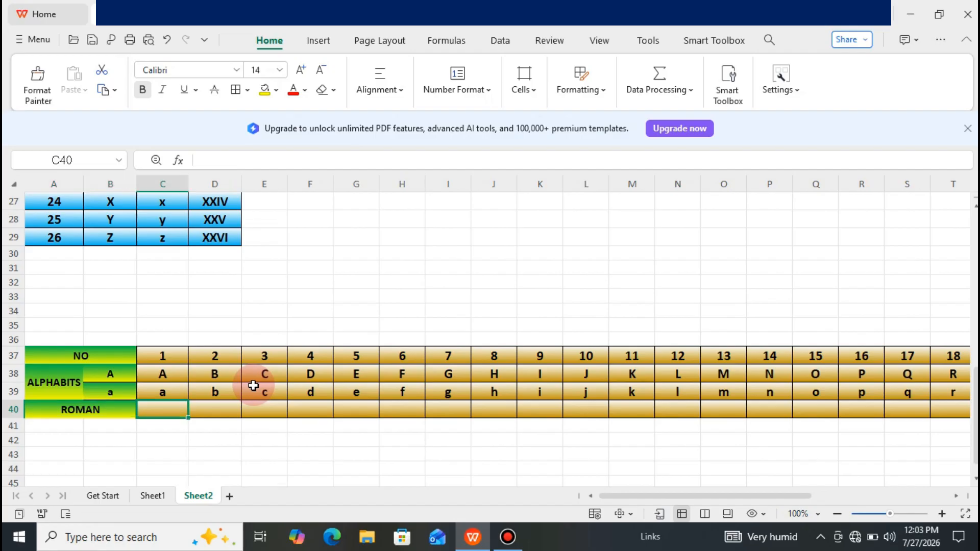
Try to fill the horizontal table's ROMAN row with =ROMAN(SEQUENCE(26)) in C40, and undo the entry.
text(=R)
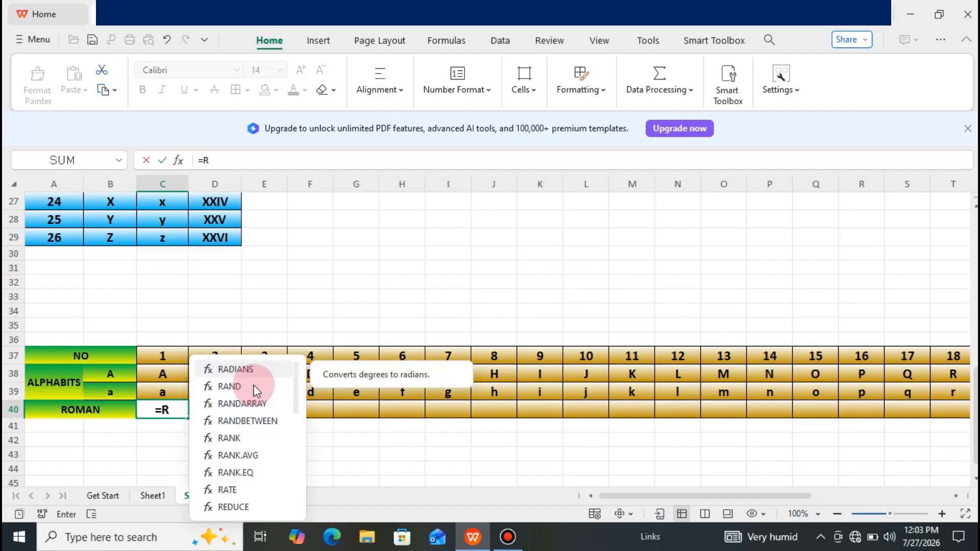
text(OMAN()
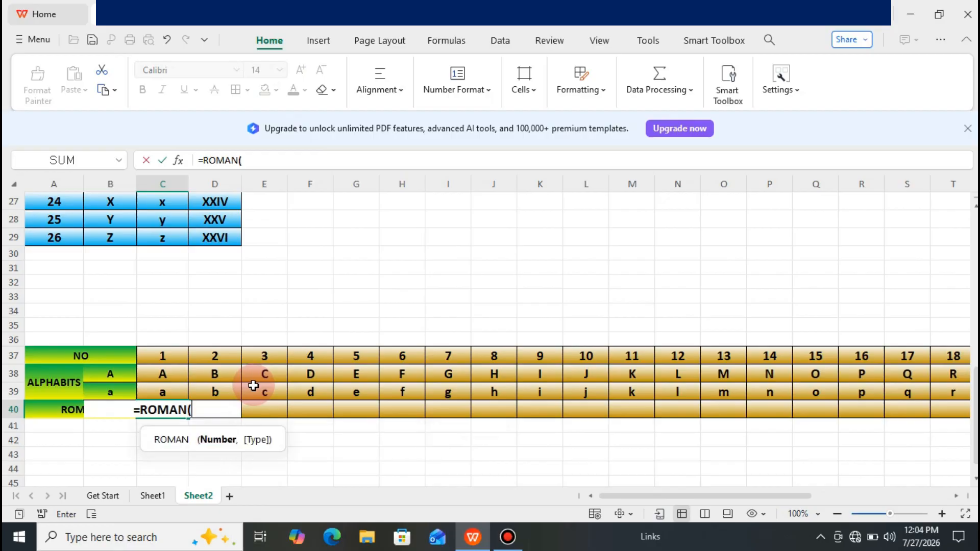
text(SEQUENCE()
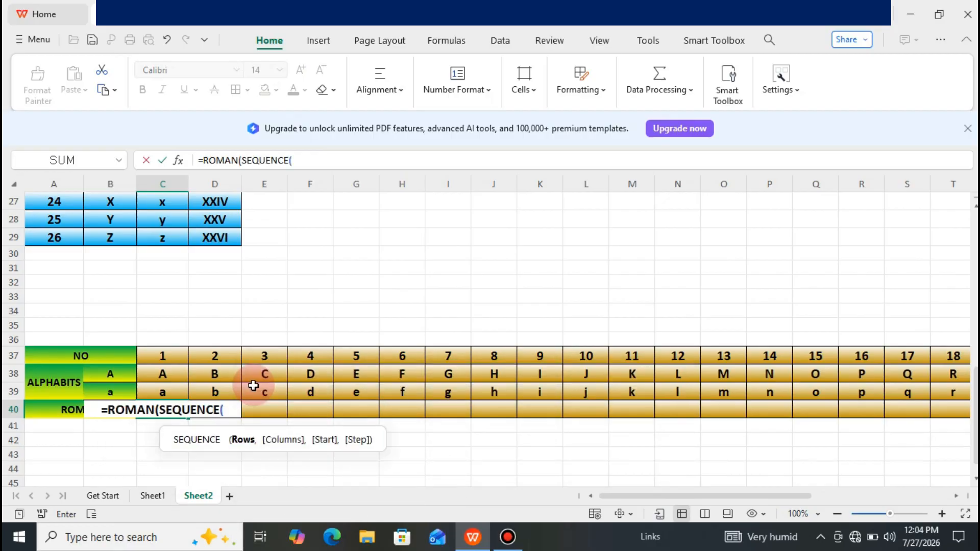
text(2)
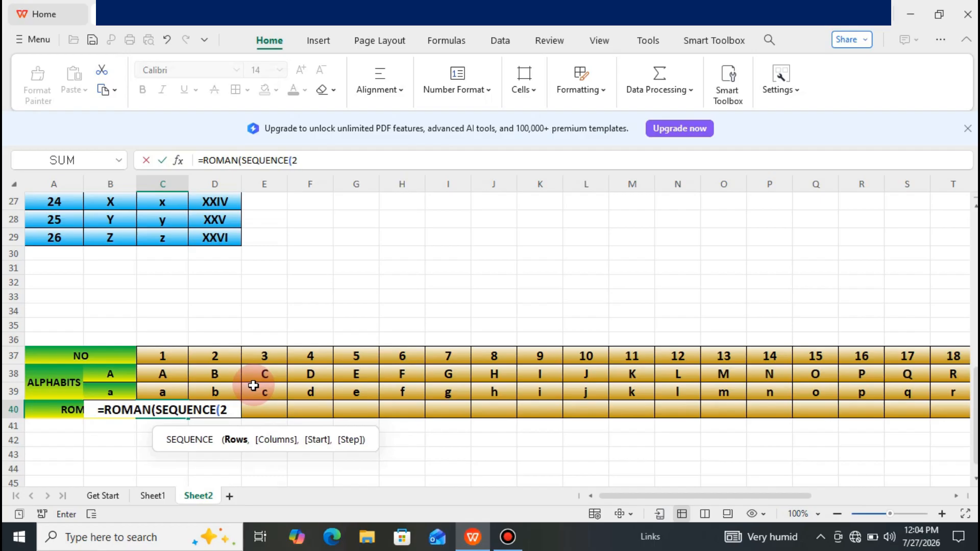
text(6)))
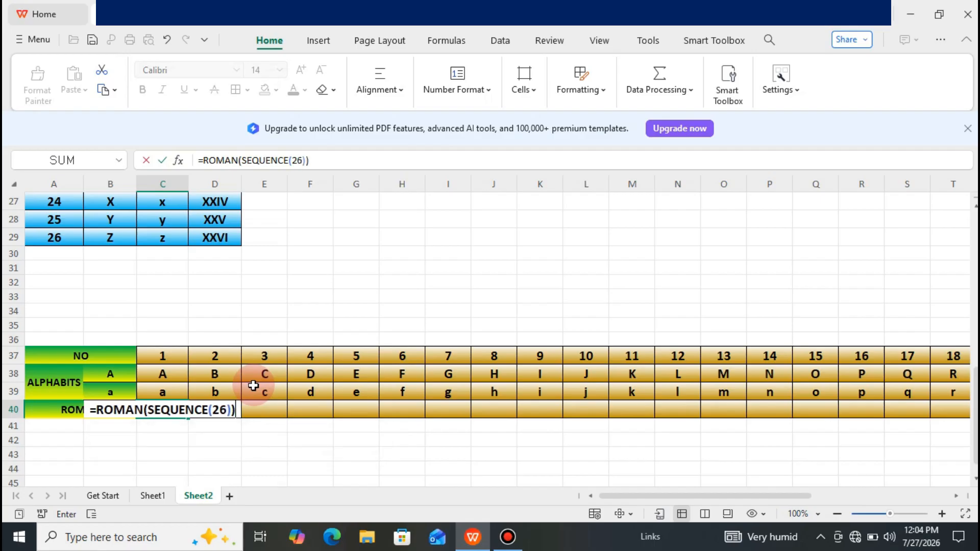
key(Return)
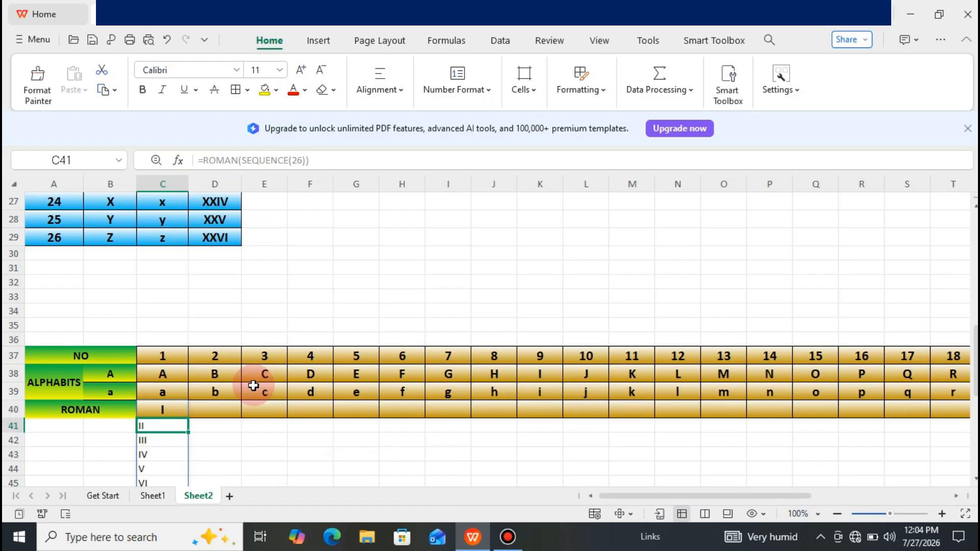
key(ctrl+z)
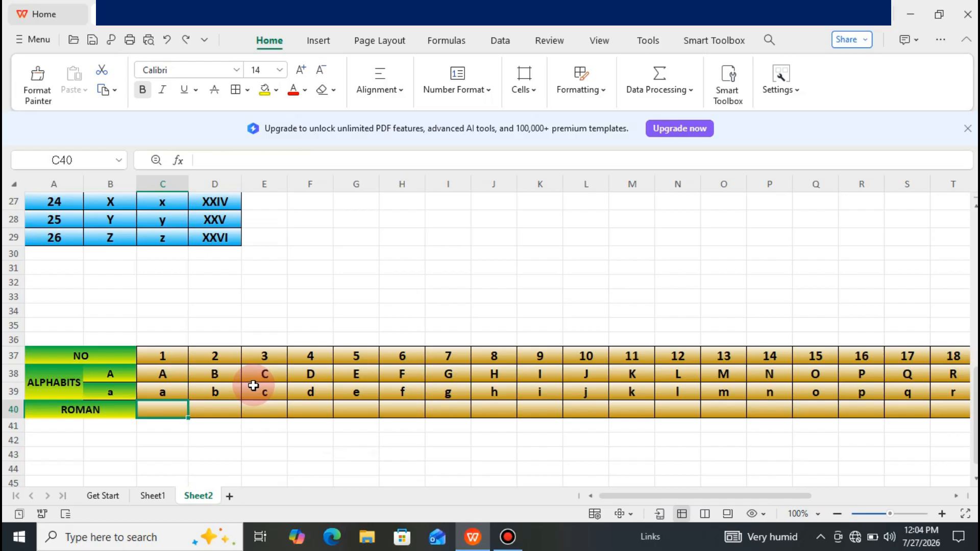
Enter =ROMAN(SEQUENCE(,26)) in C40 to fill the horizontal table's ROMAN row with Roman numerals.
text(=)
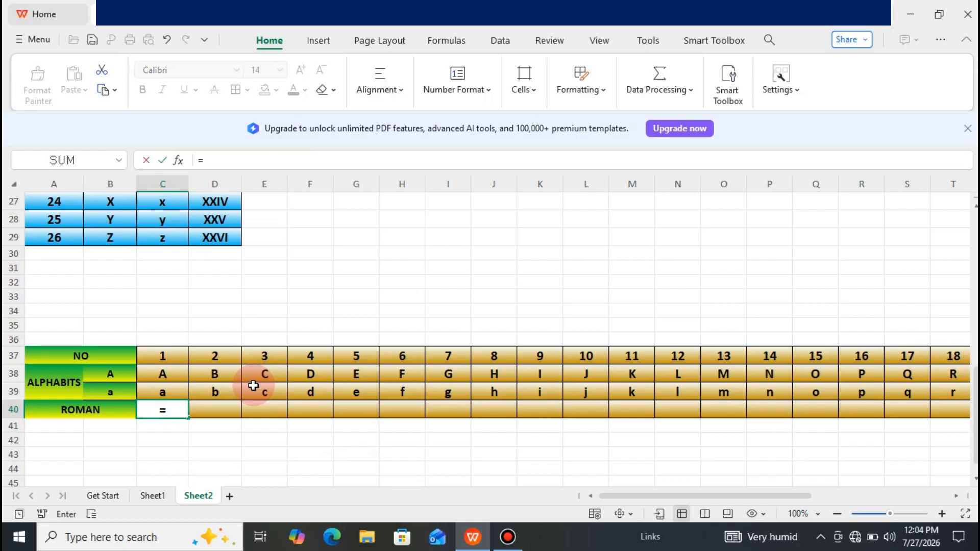
text(ROMAN()
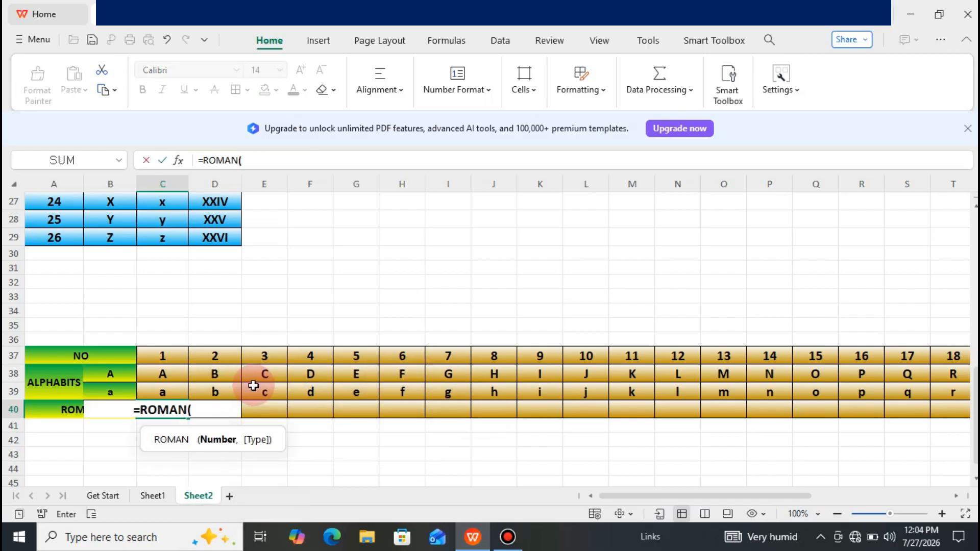
text(SEQUEN)
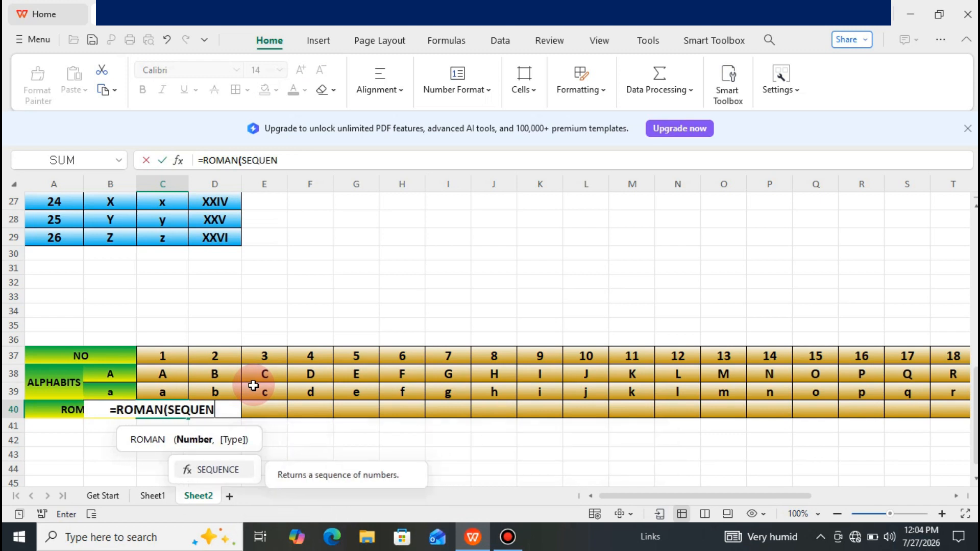
text(CE()
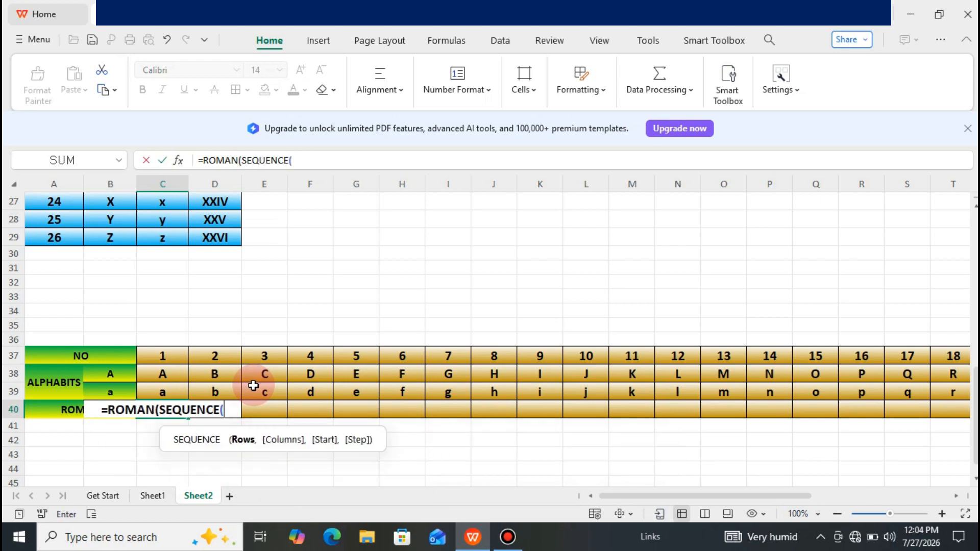
text(,)
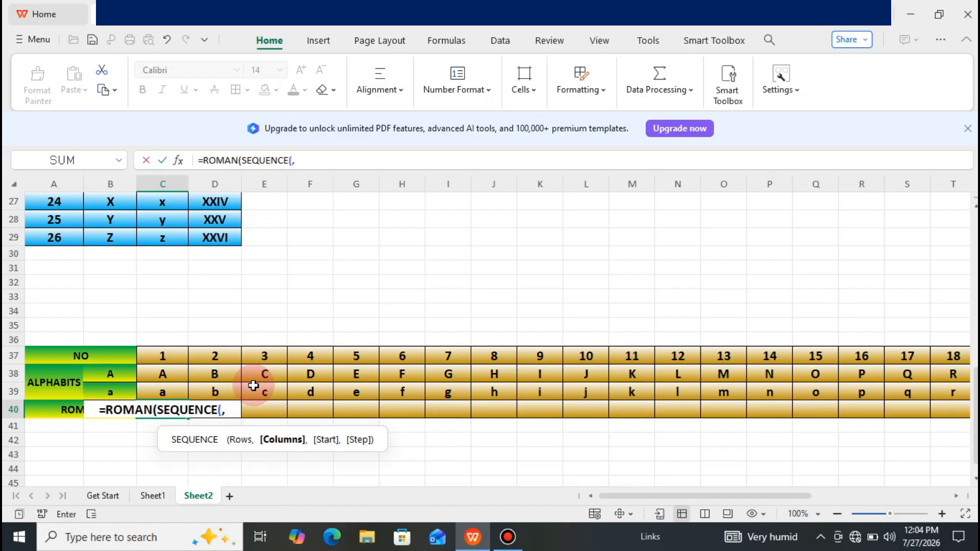
text(26)
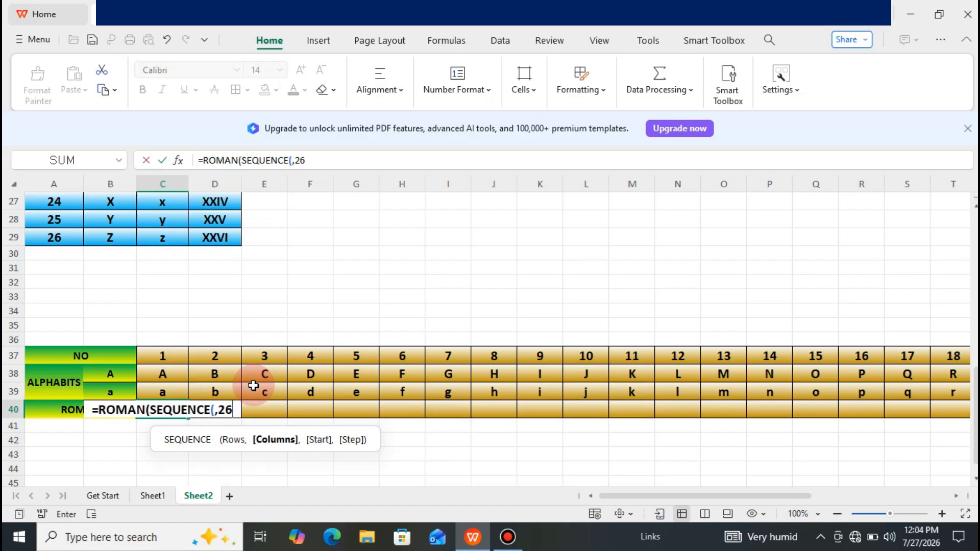
text()))
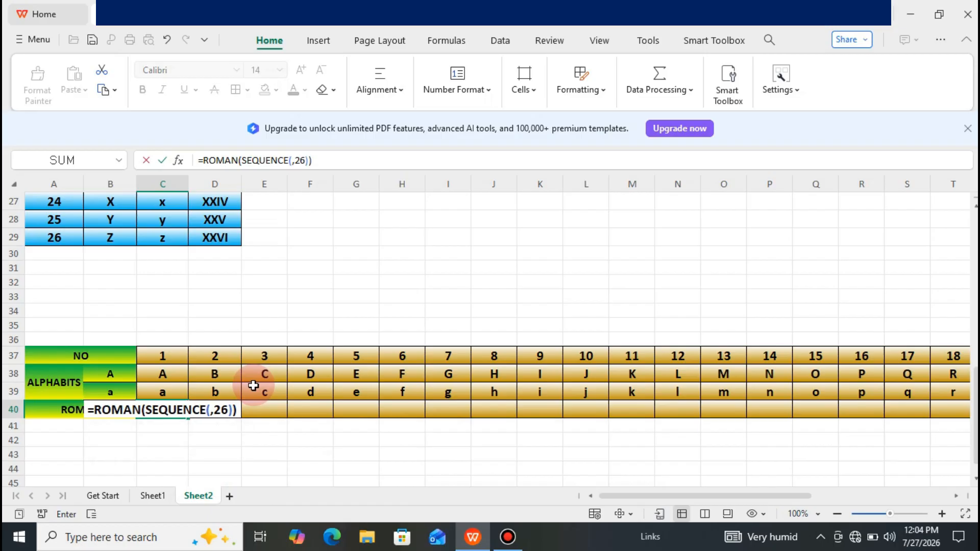
key(Return)
Check the Roman numerals across the ROMAN row to the horizontal table's last column, returning to the row label.
key(Up)
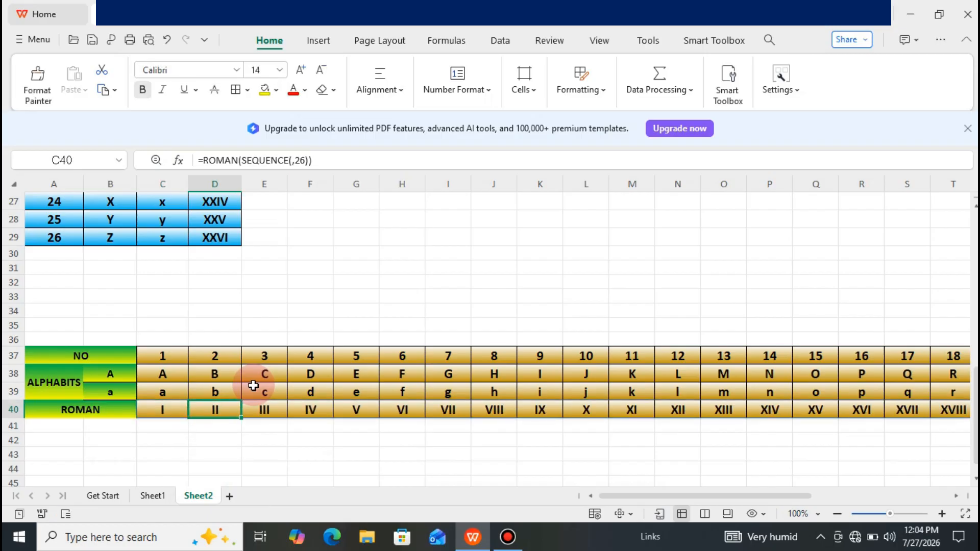
key(Right)
key(Right)
key(Right)
key(Right)
key(Right)
key(Right)
key(Right)
key(Right)
key(Right)
key(Right)
key(Right)
key(Right)
key(Right)
key(Right)
key(Right)
key(Right)
key(Right)
key(Right)
key(Right)
key(Right)
key(Right)
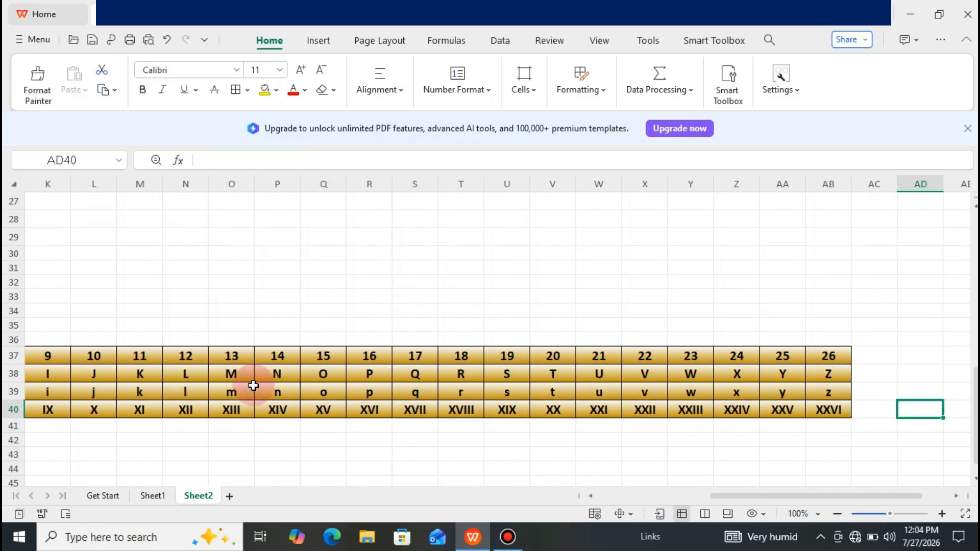
key(Left)
key(Left)
key(Left)
key(Left)
key(Left)
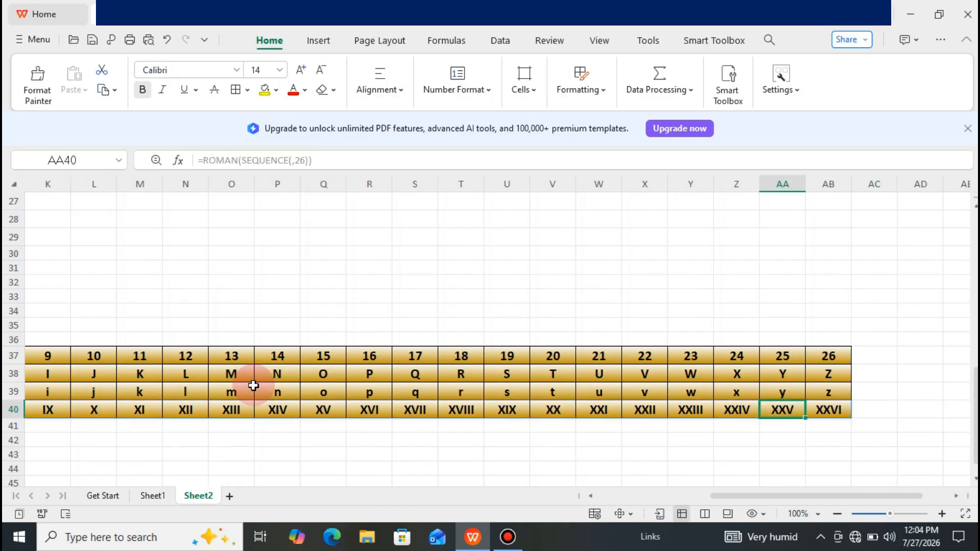
key(Left)
key(Left)
key(Left)
key(Left)
key(Left)
key(Left)
key(Left)
key(Left)
key(Left)
key(Left)
key(Left)
key(Left)
key(Left)
key(Left)
key(Left)
key(Left)
key(Left)
key(Left)
key(Left)
key(Left)
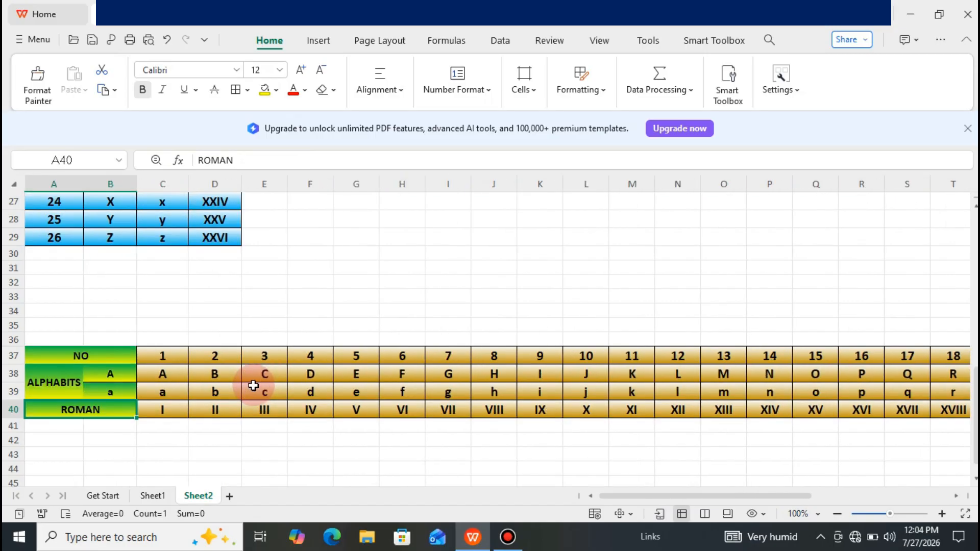
Return to cell A1 at the start of the sheet to review the filled vertical table.
key(Up)
key(Up)
key(Up)
key(Up)
key(Up)
key(Up)
key(Up)
key(Up)
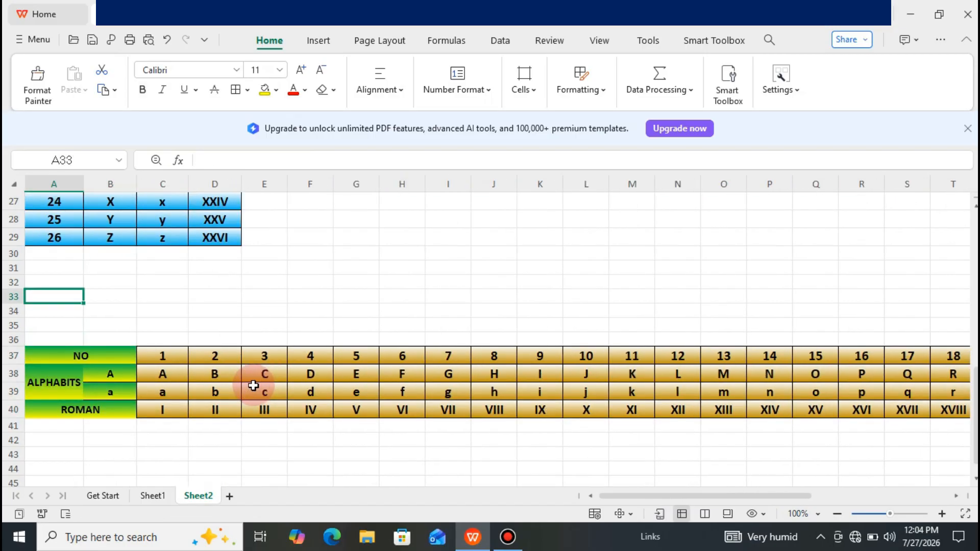
key(Up)
key(Up)
key(Up)
key(Up)
key(Up)
key(Up)
key(Up)
key(Up)
key(Up)
key(Up)
key(Up)
key(Up)
key(Up)
key(Up)
key(Up)
key(Up)
key(Up)
key(Up)
key(Up)
key(Up)
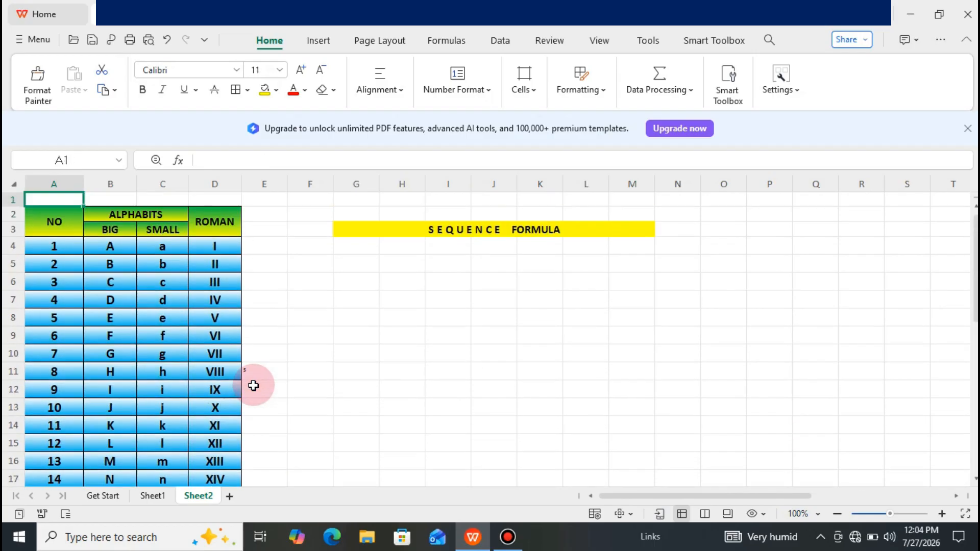